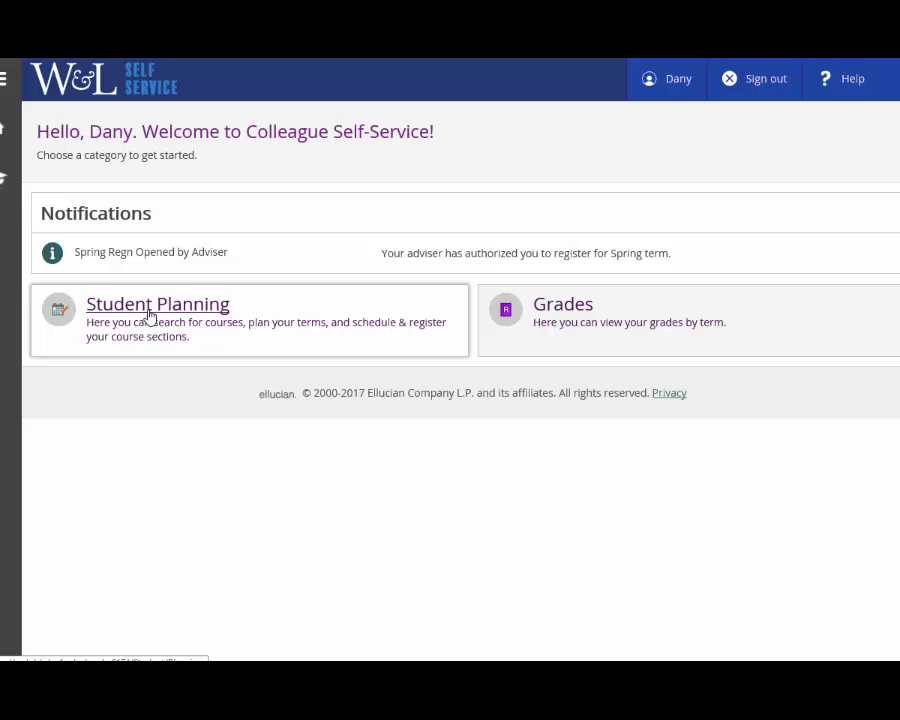
- Open the degree plan and schedule in Student Planning and switch it to UGR-FALL TERM 2017
click(148, 315)
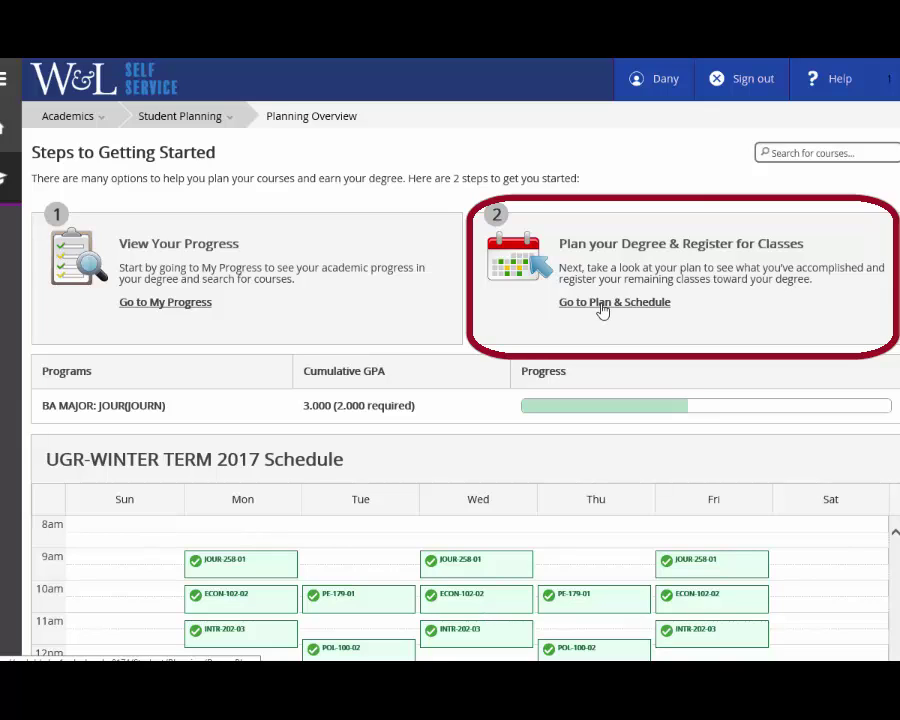
click(602, 303)
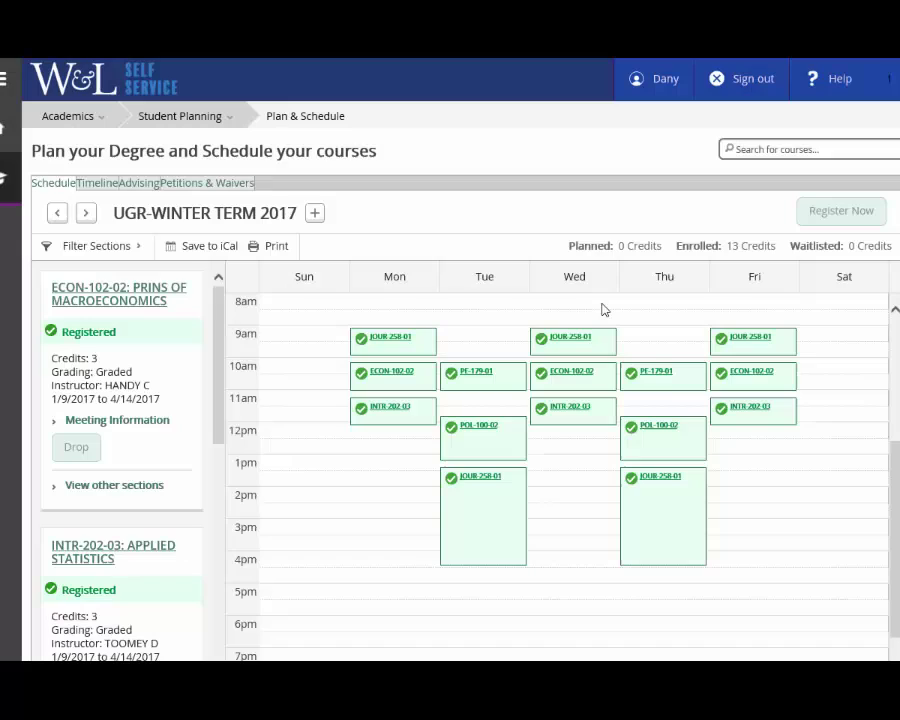
click(87, 224)
click(87, 224)
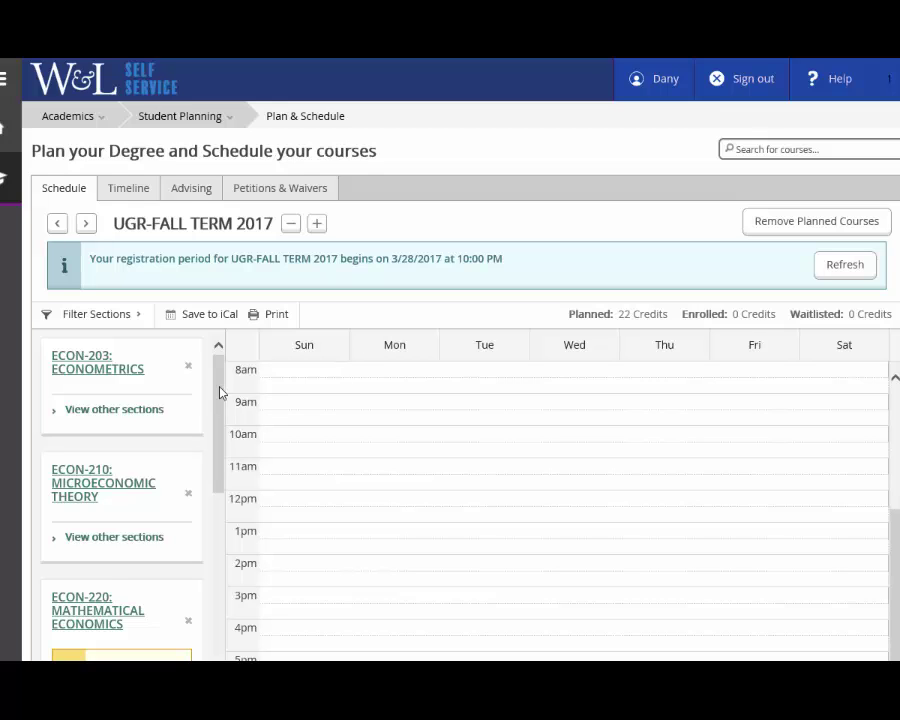
- Show the available sections of ECON-210: Microeconomic Theory and ECON-203: Econometrics on the fall calendar
drag(220, 392, 222, 425)
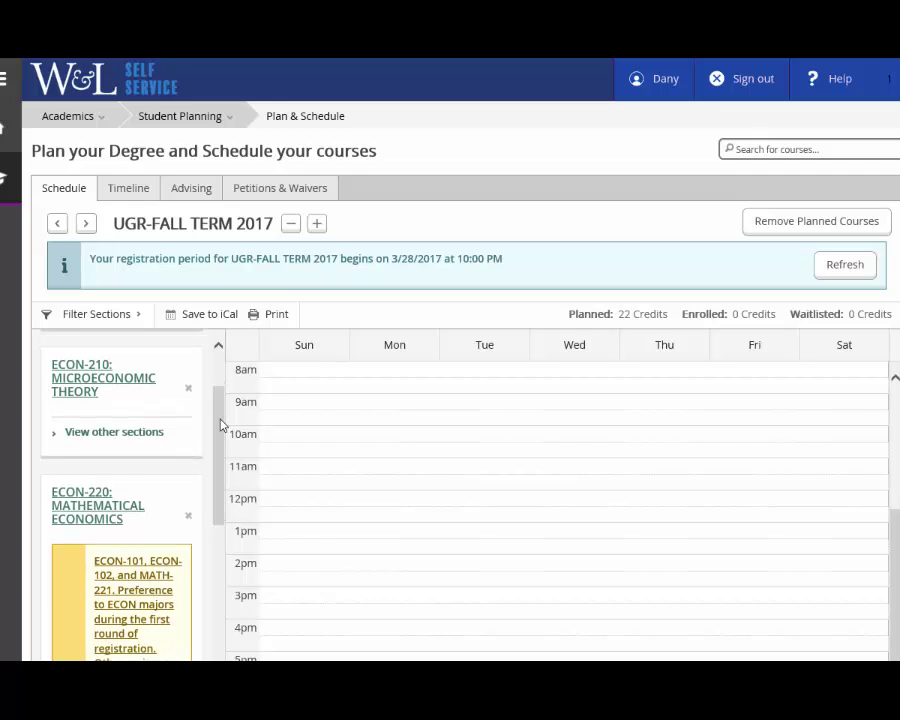
click(102, 438)
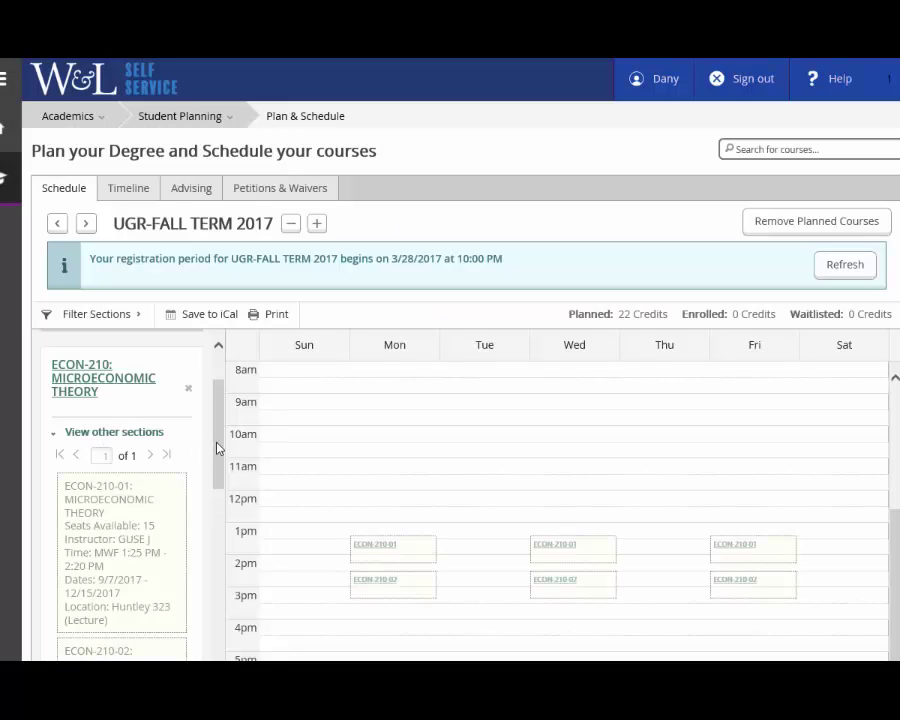
drag(218, 448, 223, 418)
click(154, 414)
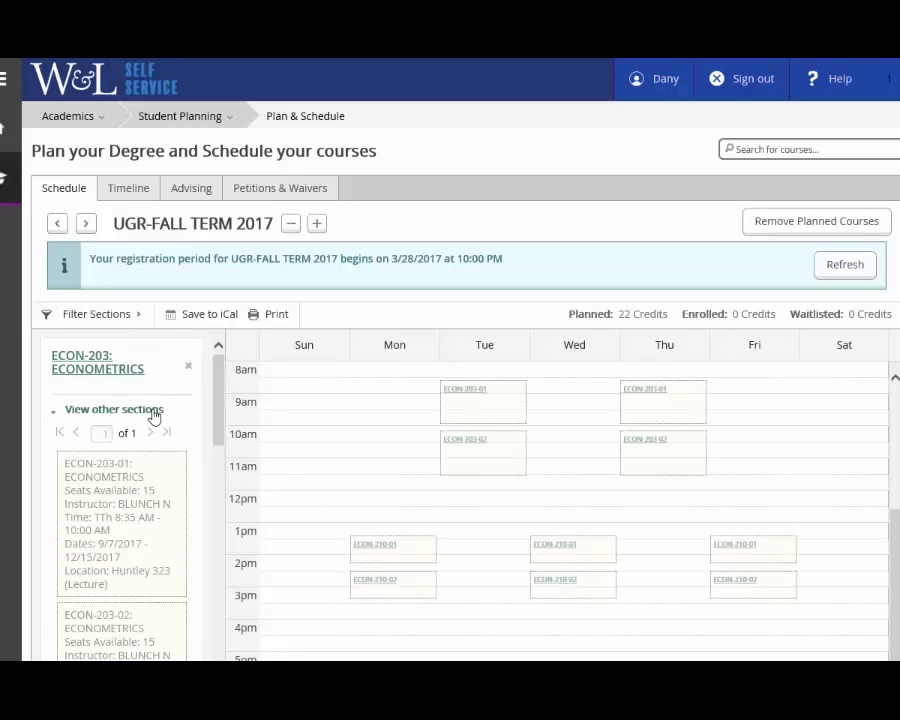
- In the plan's timeline, move ECON-220: Mathematical Economics to UGR-FALL TERM 2018
drag(220, 400, 220, 578)
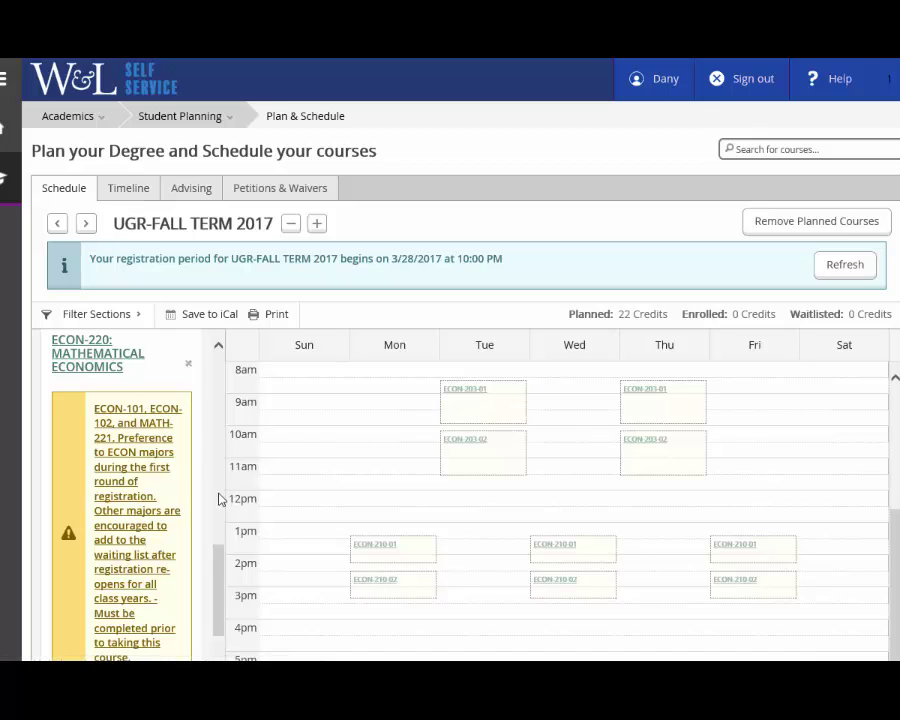
drag(218, 567, 218, 573)
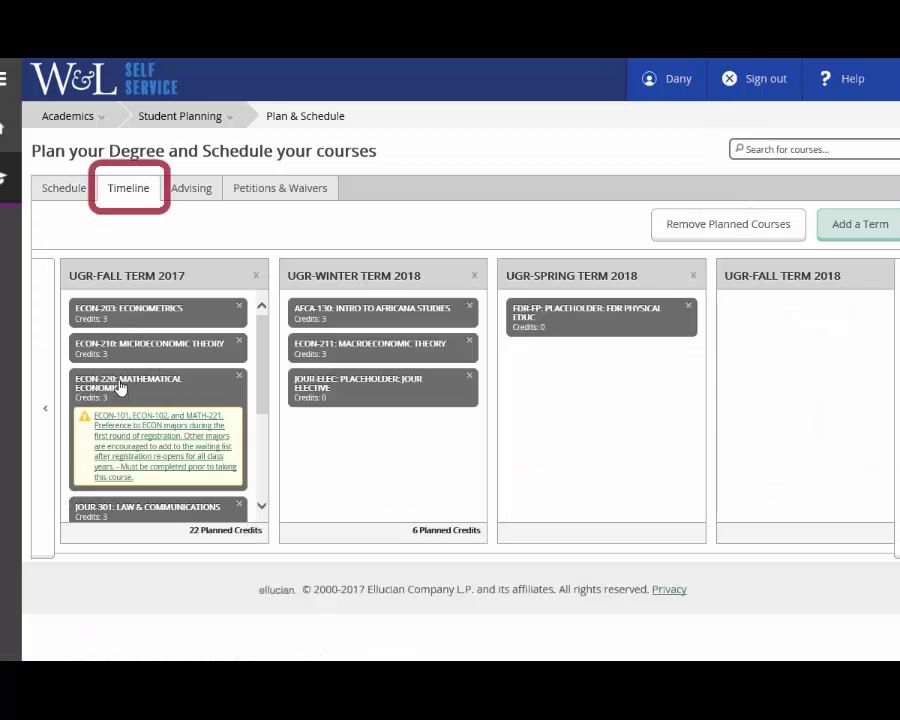
click(118, 382)
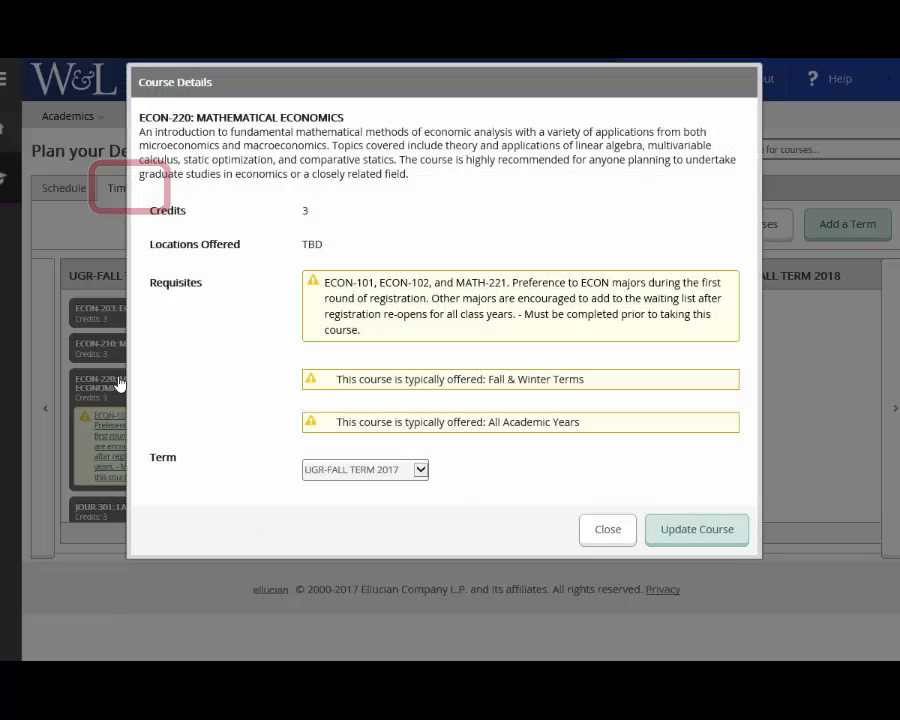
click(424, 472)
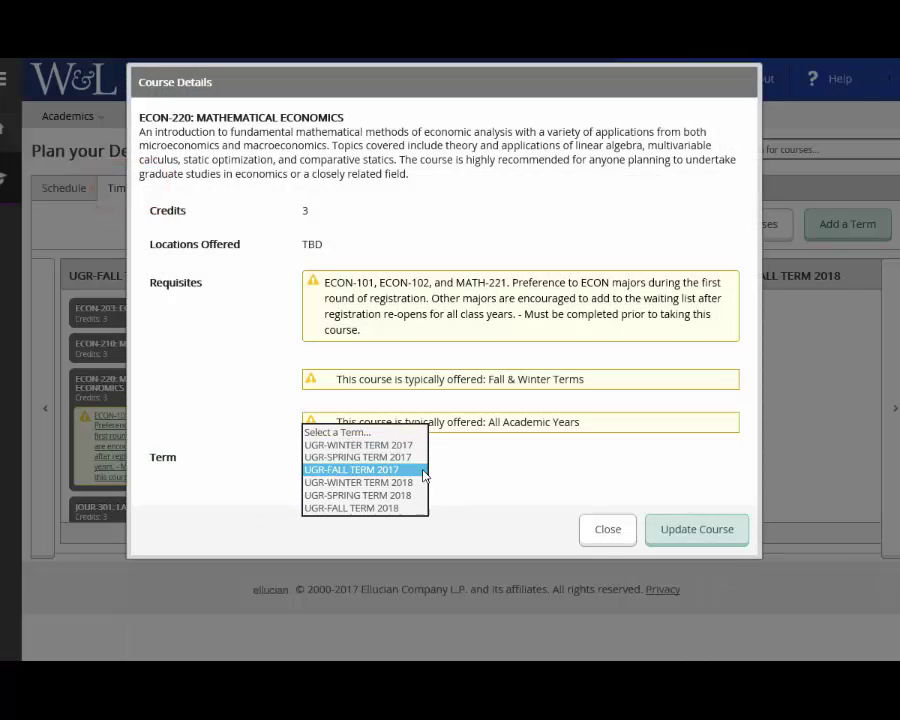
click(379, 508)
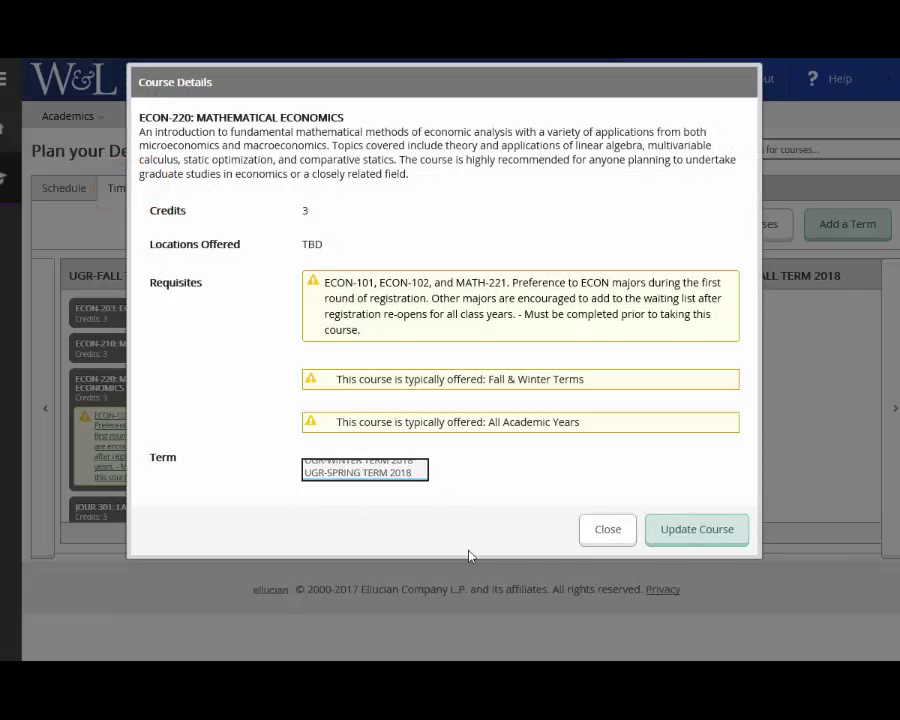
click(680, 535)
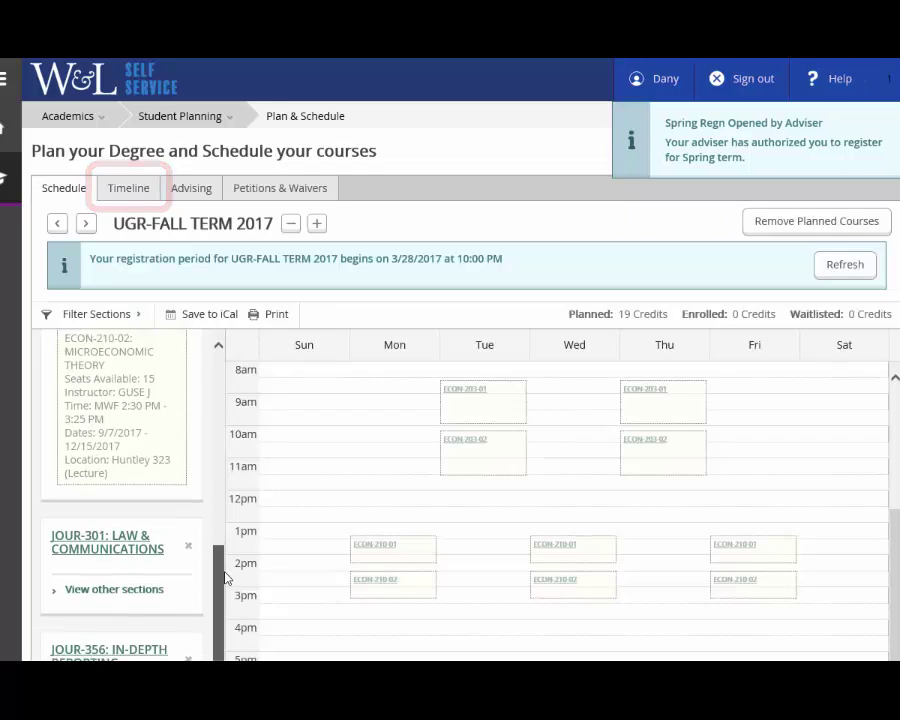
- Show the available sections of JOUR-301: Law & Communications and POL-203: State & Local Government on the fall 2017 schedule
drag(225, 573, 228, 612)
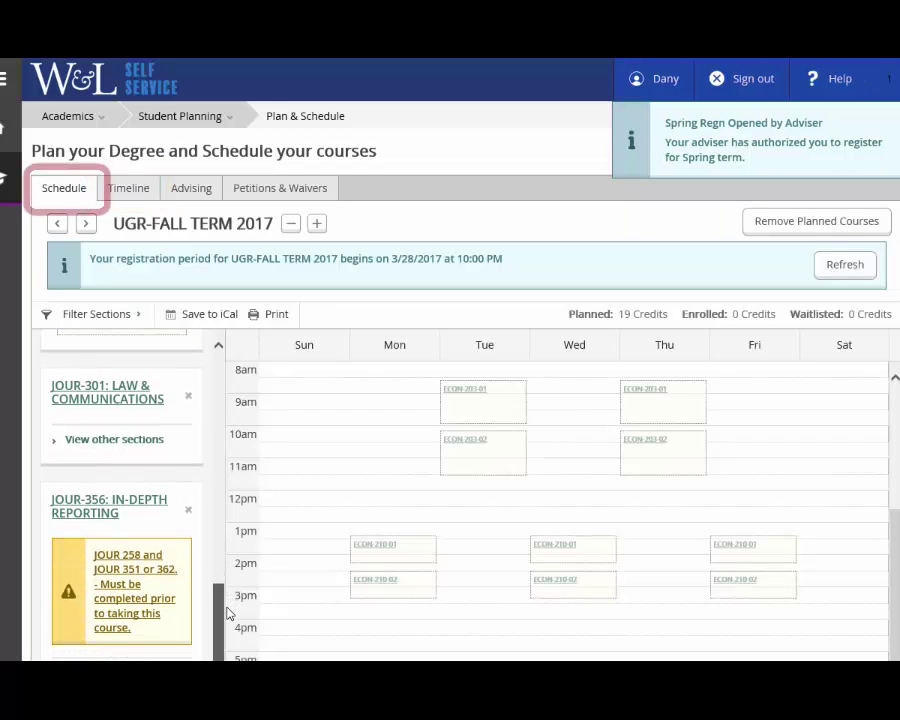
click(104, 440)
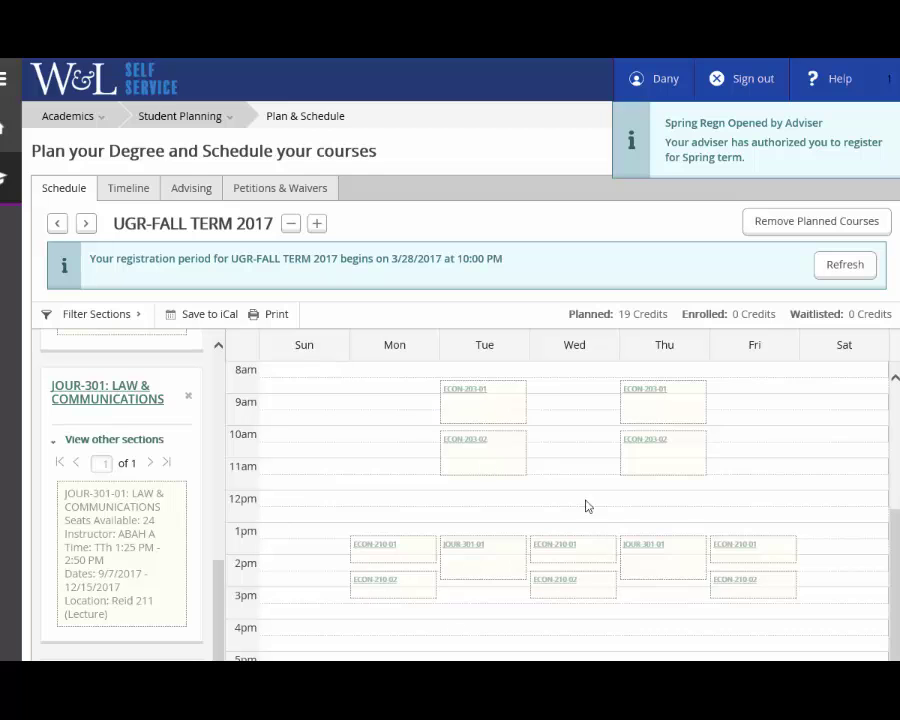
drag(222, 582, 237, 665)
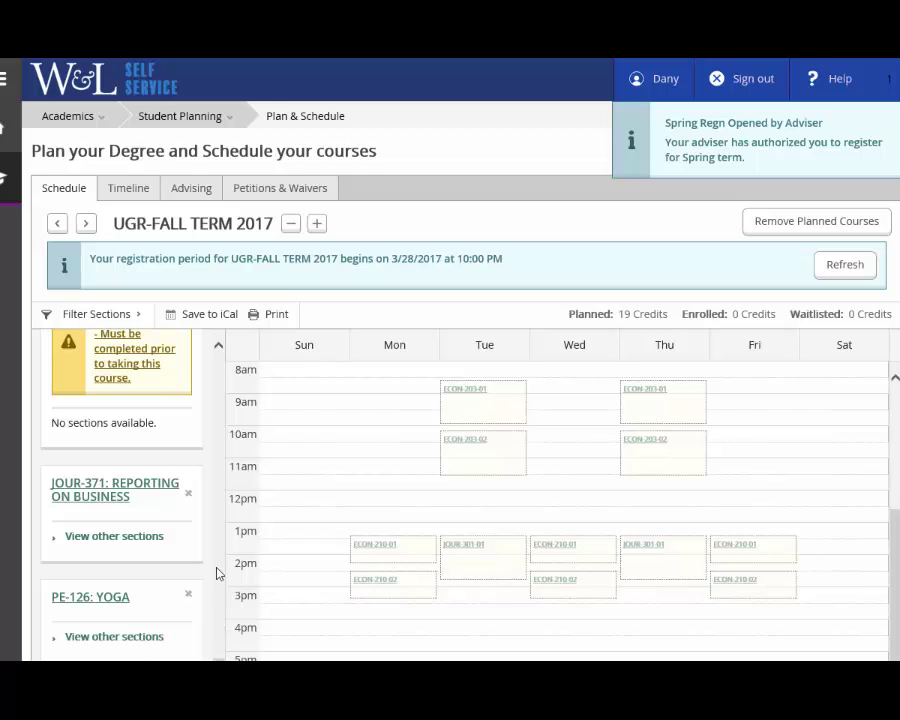
scroll(227, 527, down, 3)
click(105, 568)
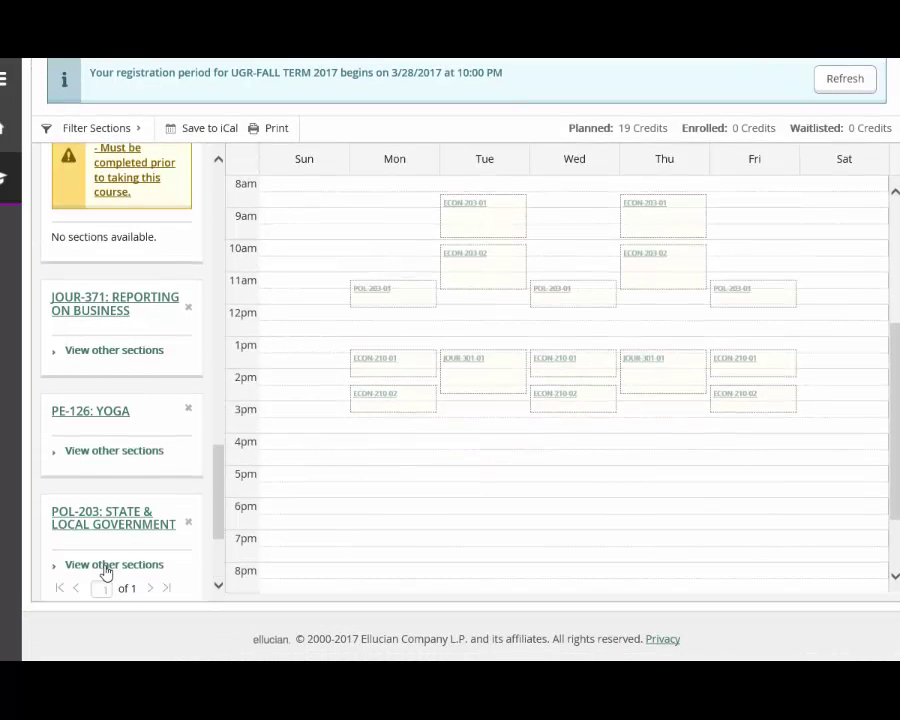
click(106, 567)
click(133, 564)
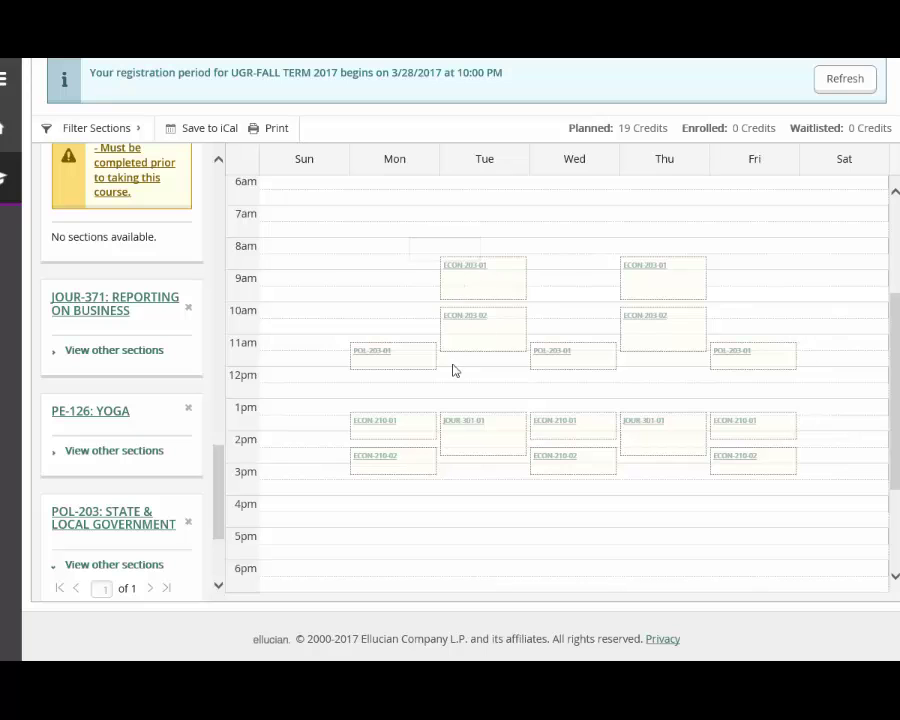
- Add section ECON-203-01: Econometrics to the UGR-FALL TERM 2017 schedule
click(468, 271)
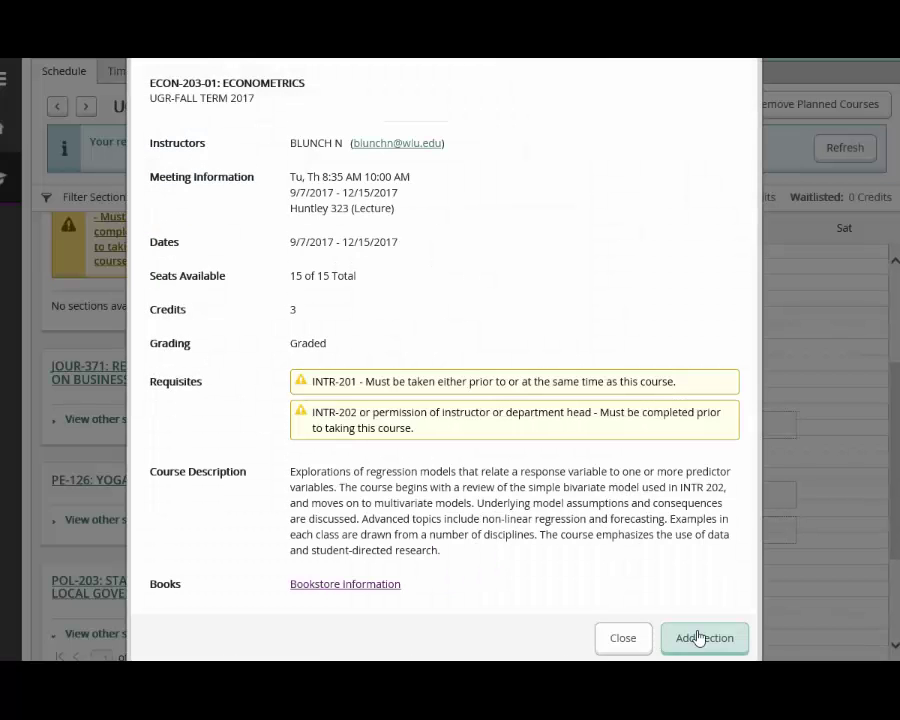
click(700, 638)
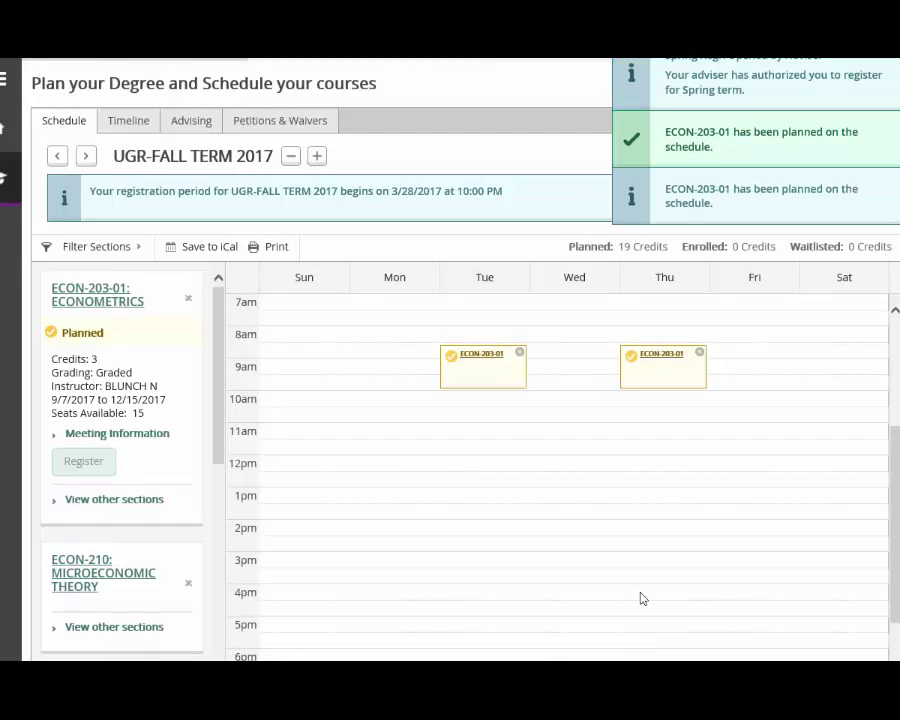
scroll(643, 598, up, 1)
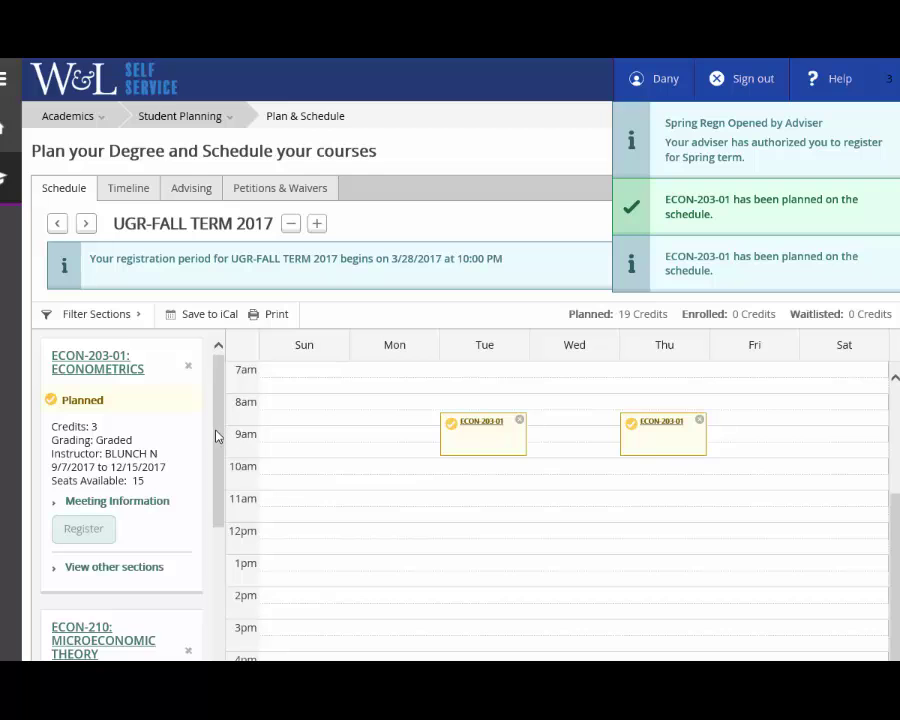
- Expand the other sections of ECON-210: Microeconomic Theory and add section ECON-210-01 to the fall 2017 schedule
scroll(217, 448, down, 3)
click(89, 476)
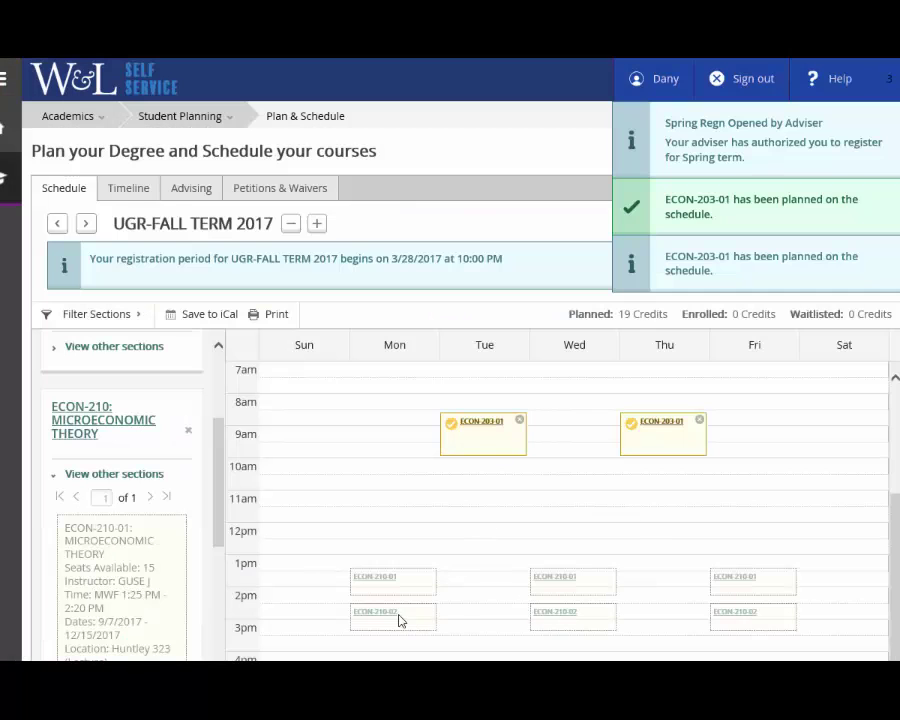
click(383, 584)
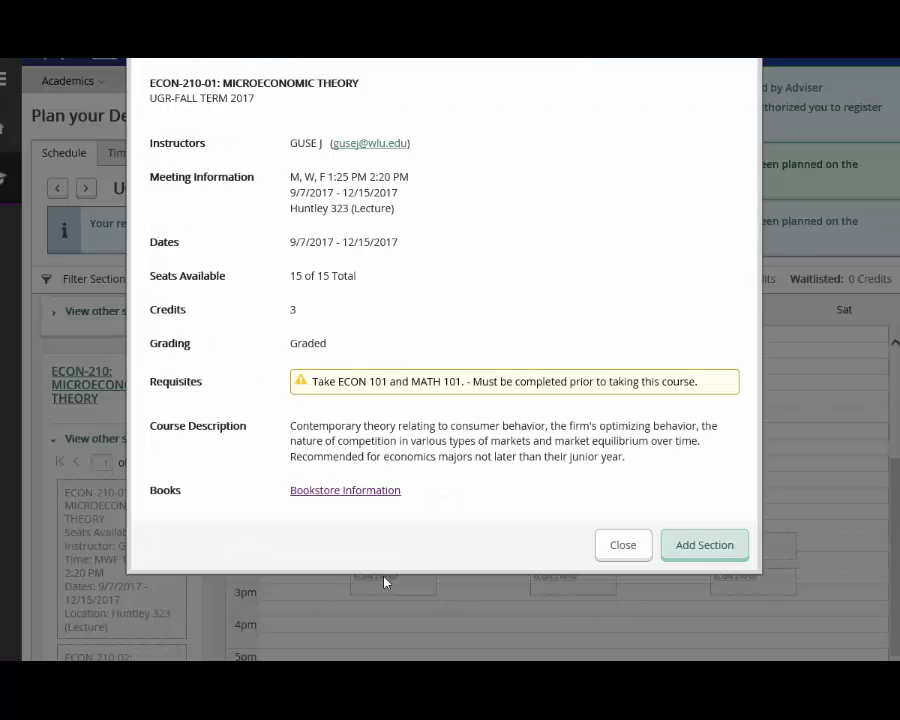
click(684, 546)
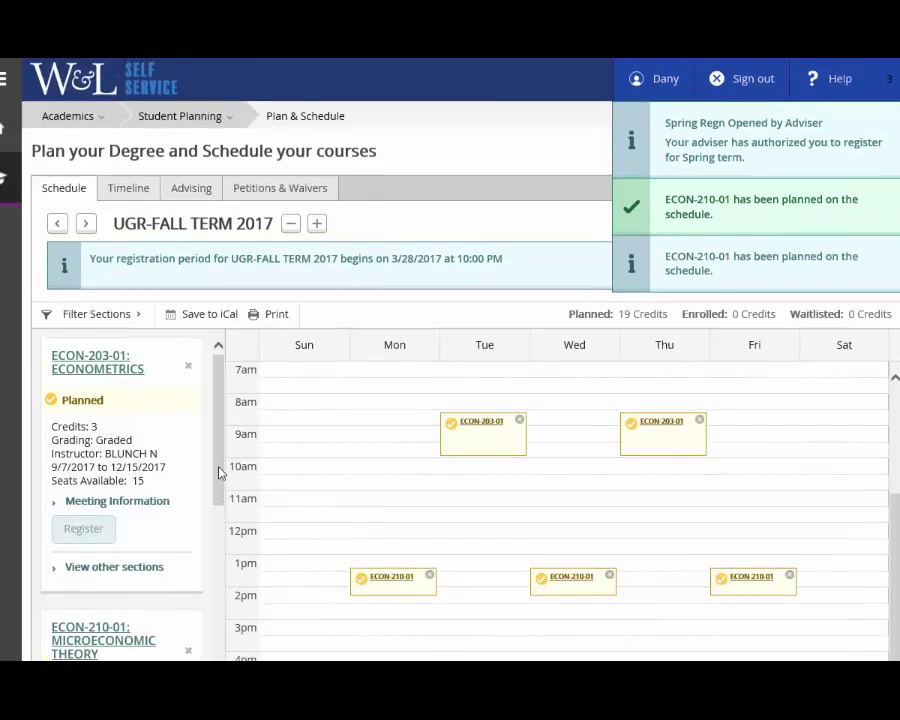
- Expand the other sections of JOUR-301: Law & Communications and add section JOUR-301-01 to the fall 2017 schedule
scroll(118, 392, down, 5)
click(116, 388)
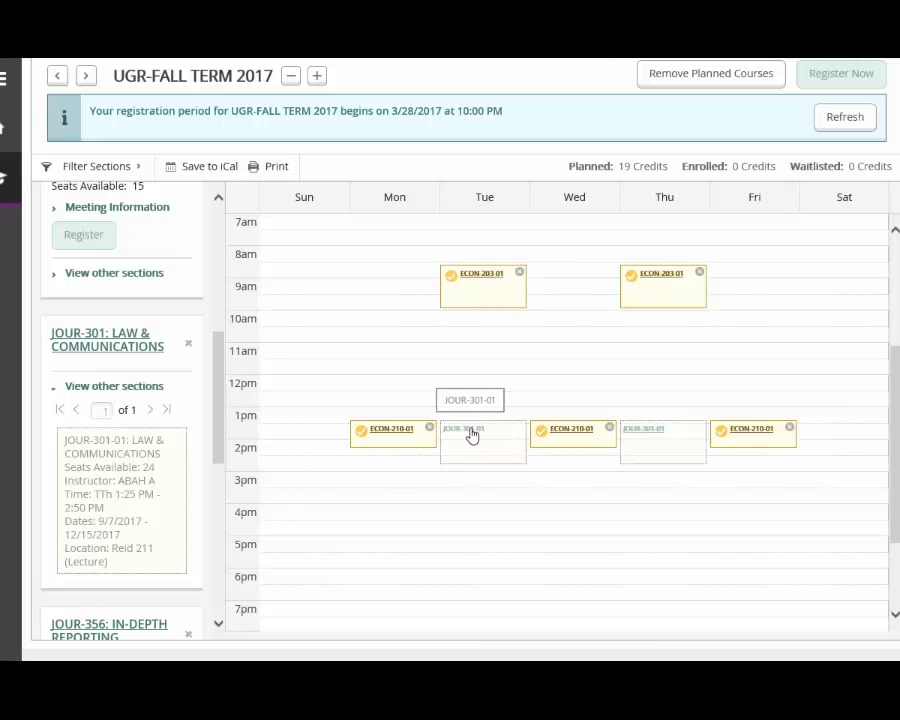
click(472, 435)
click(708, 563)
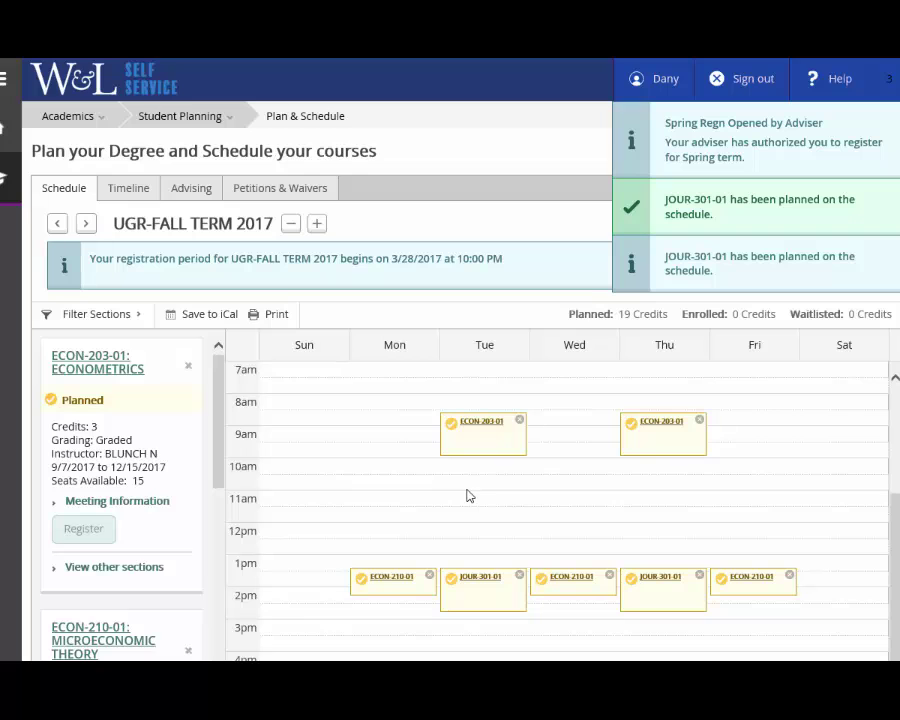
- Check which sections of JOUR-356: In-Depth Reporting are offered among the planned fall 2017 courses
drag(218, 472, 244, 660)
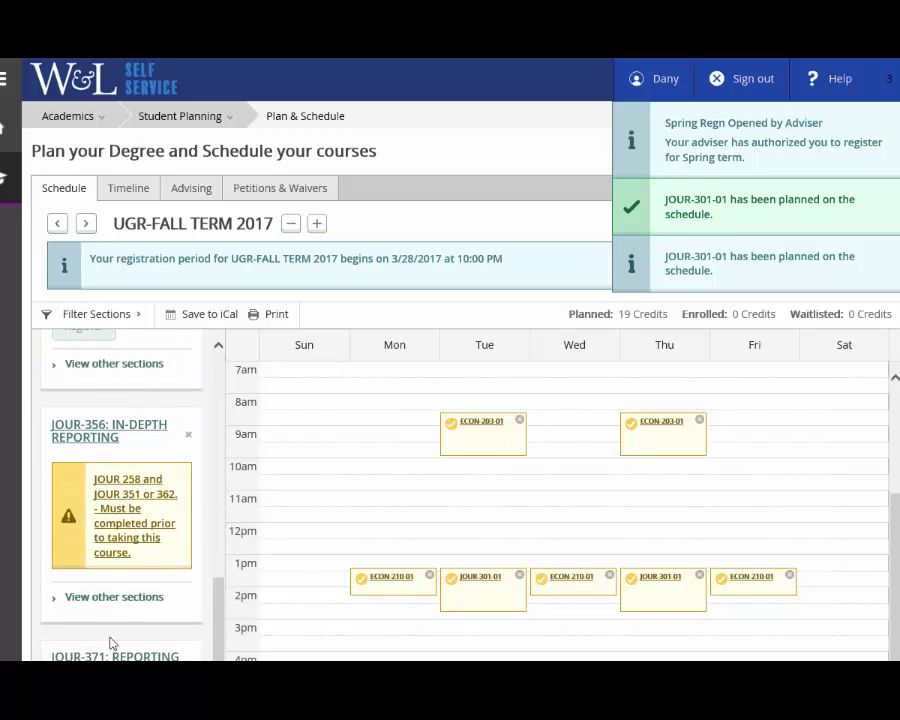
click(116, 599)
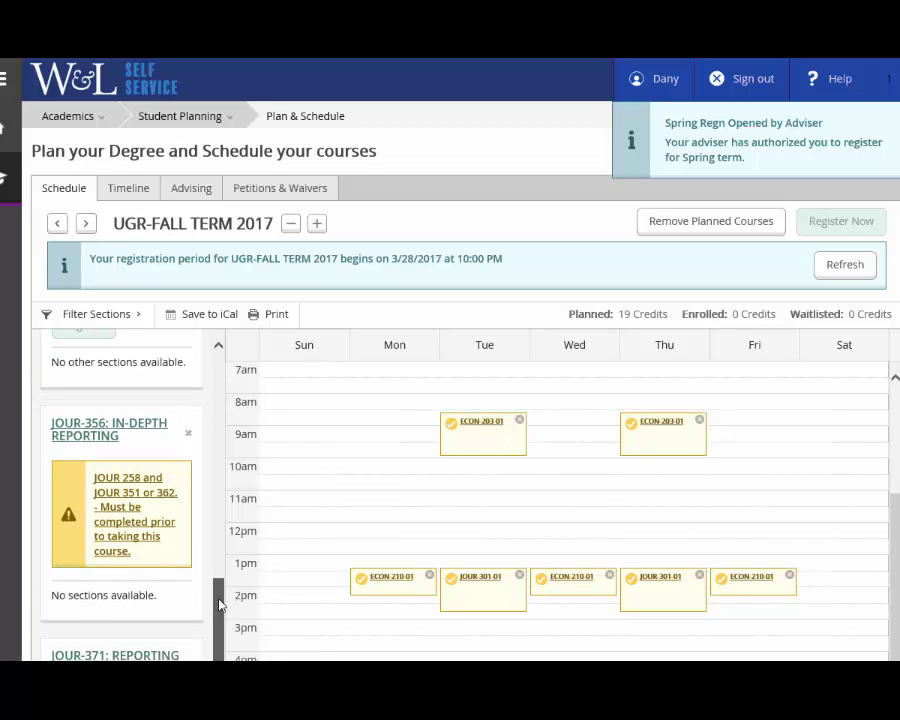
scroll(221, 603, down, 3)
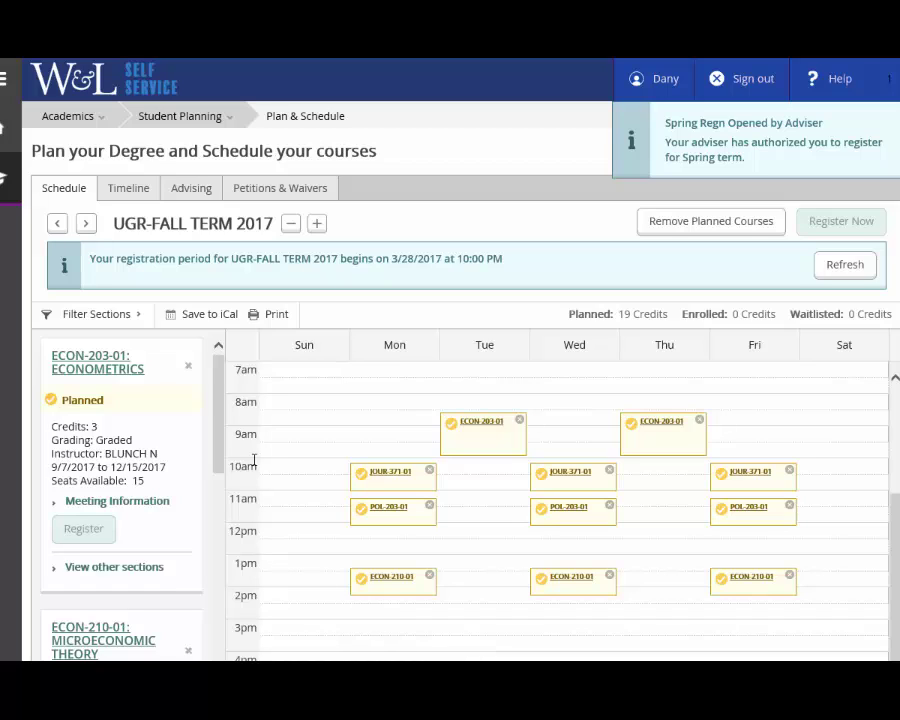
- Run a blank course search from the Course Catalog and limit the results to UGR-FALL TERM 2017
click(160, 116)
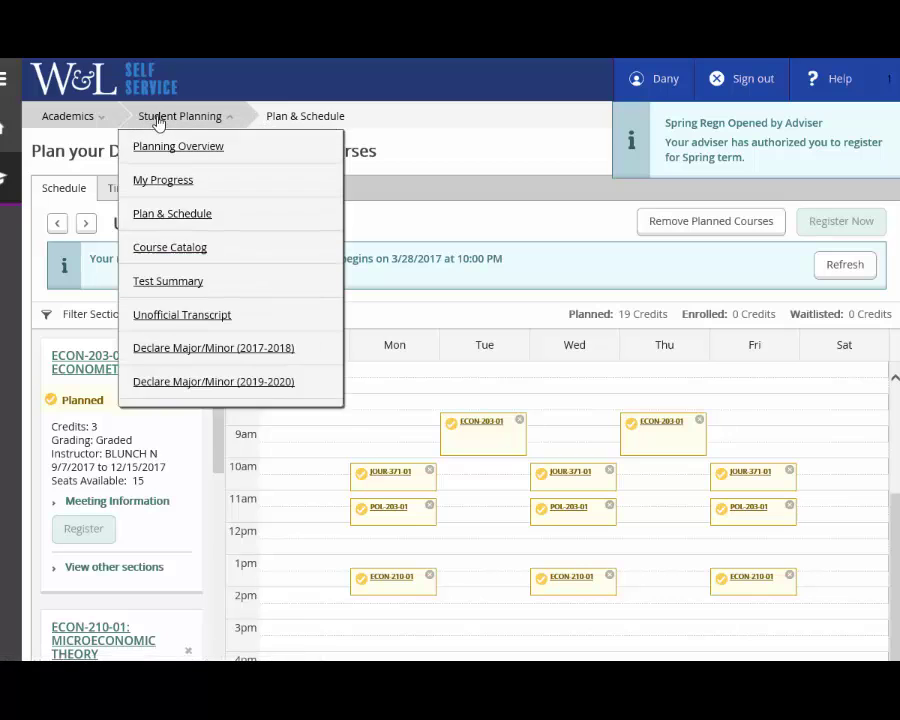
click(172, 251)
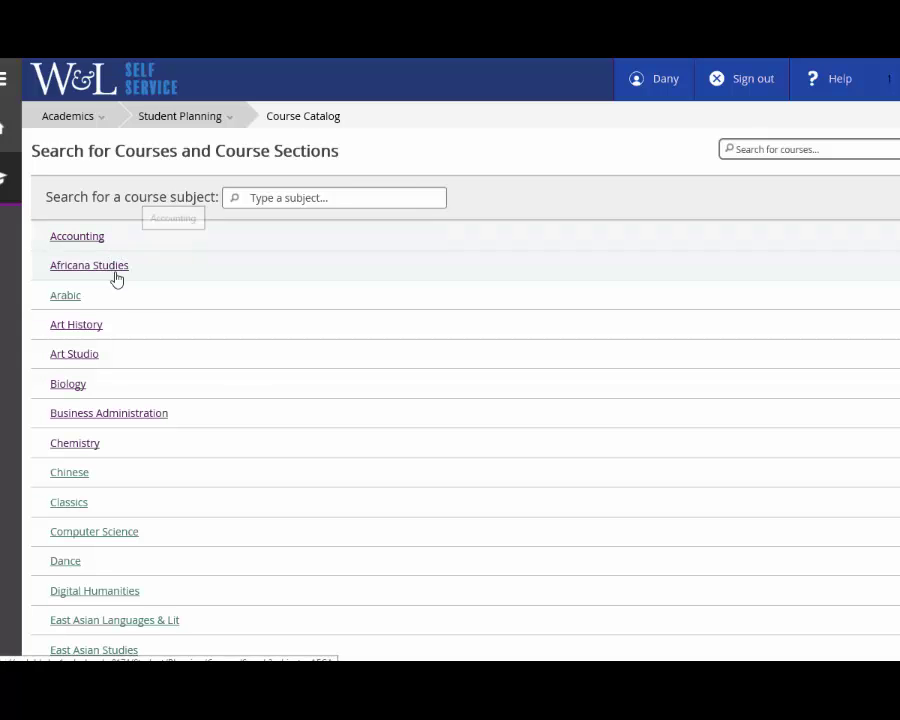
click(781, 149)
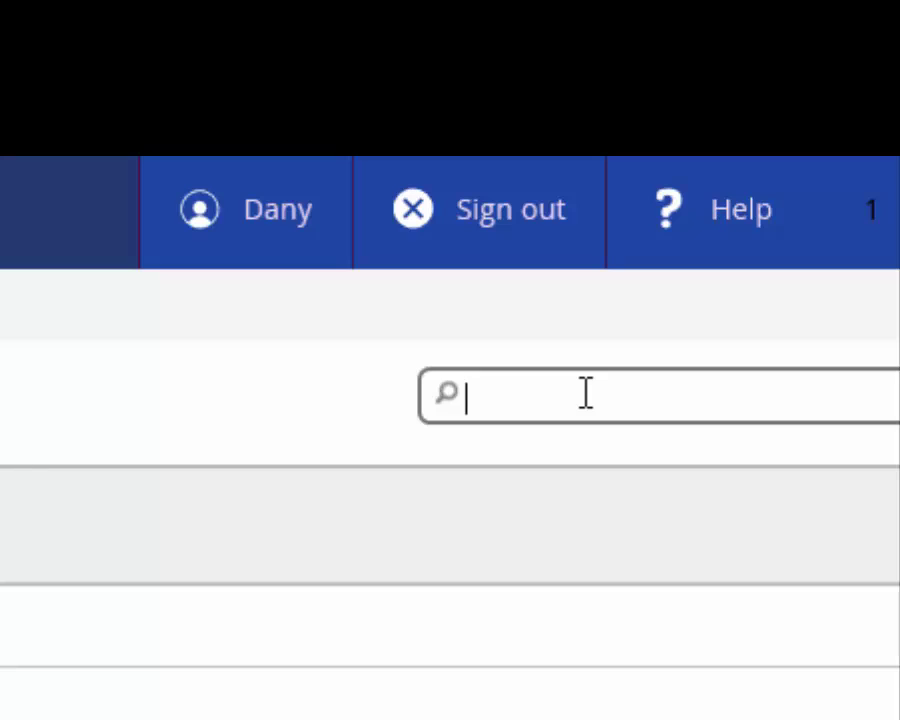
key(Return)
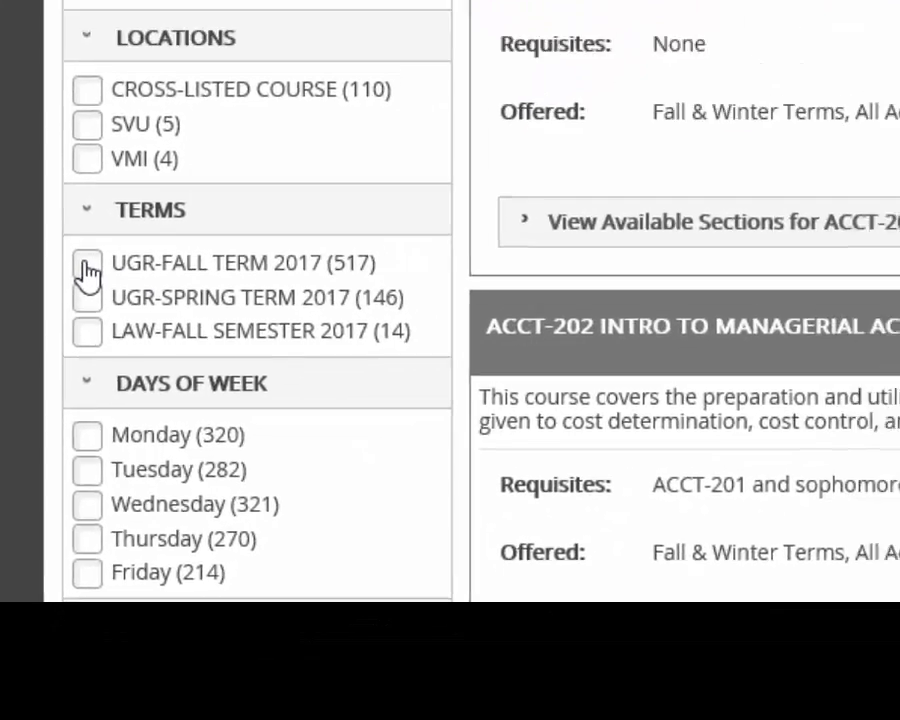
click(89, 252)
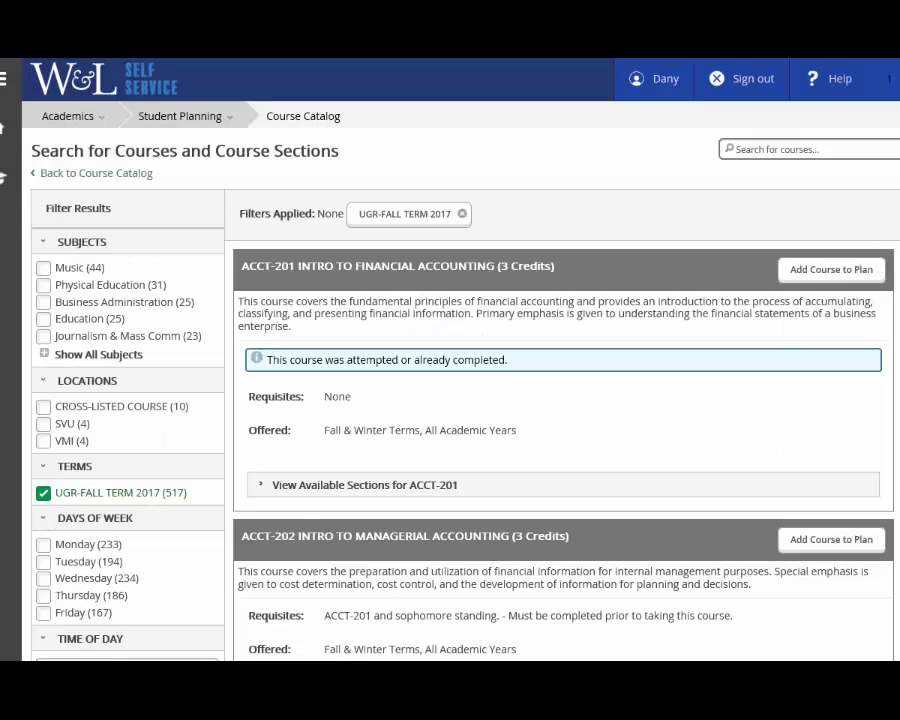
scroll(560, 400, down, 5)
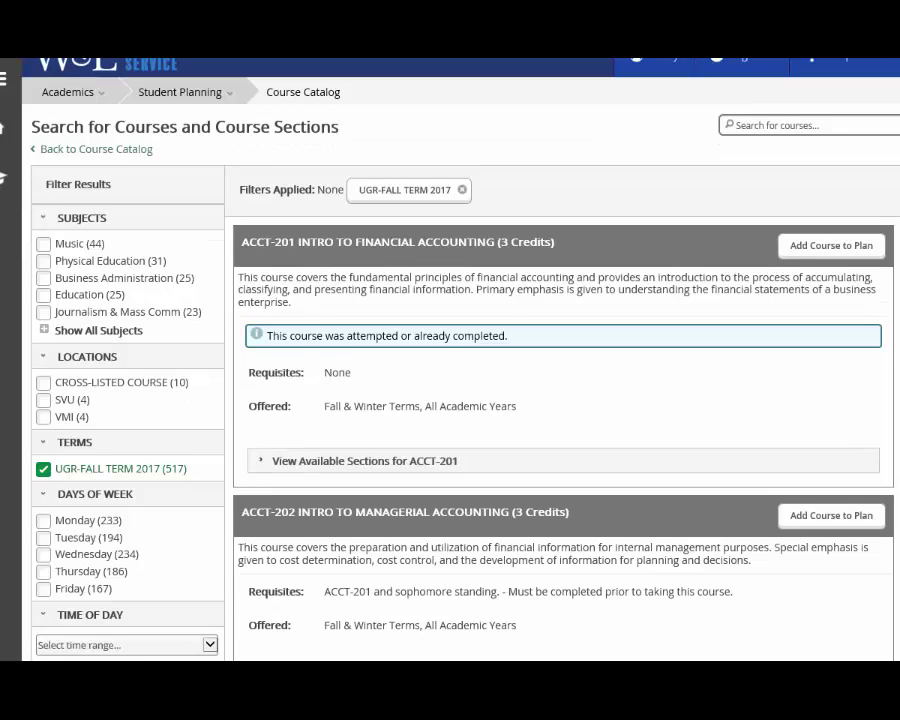
scroll(560, 400, down, 3)
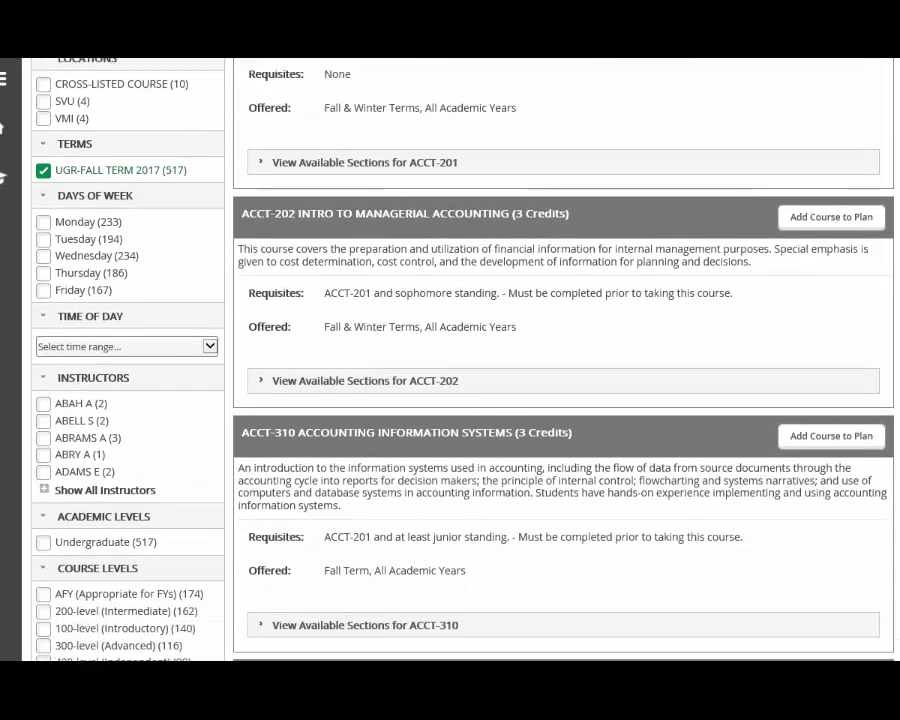
- Look through the fall 2017 course results and expand the available sections for ARAB-111 First-Year Arabic I
scroll(560, 400, down, 10)
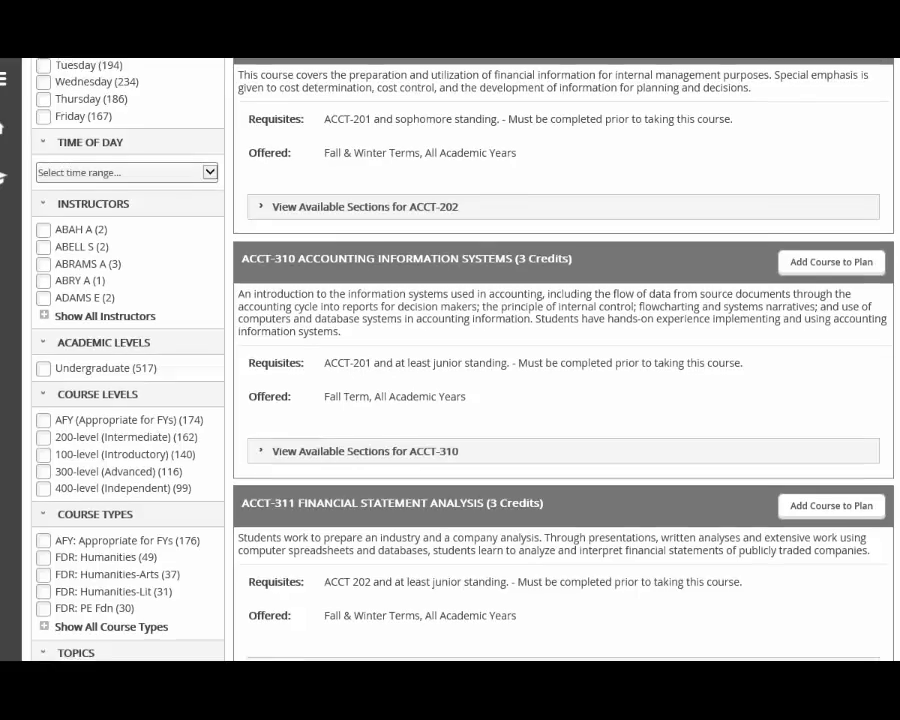
scroll(560, 400, down, 10)
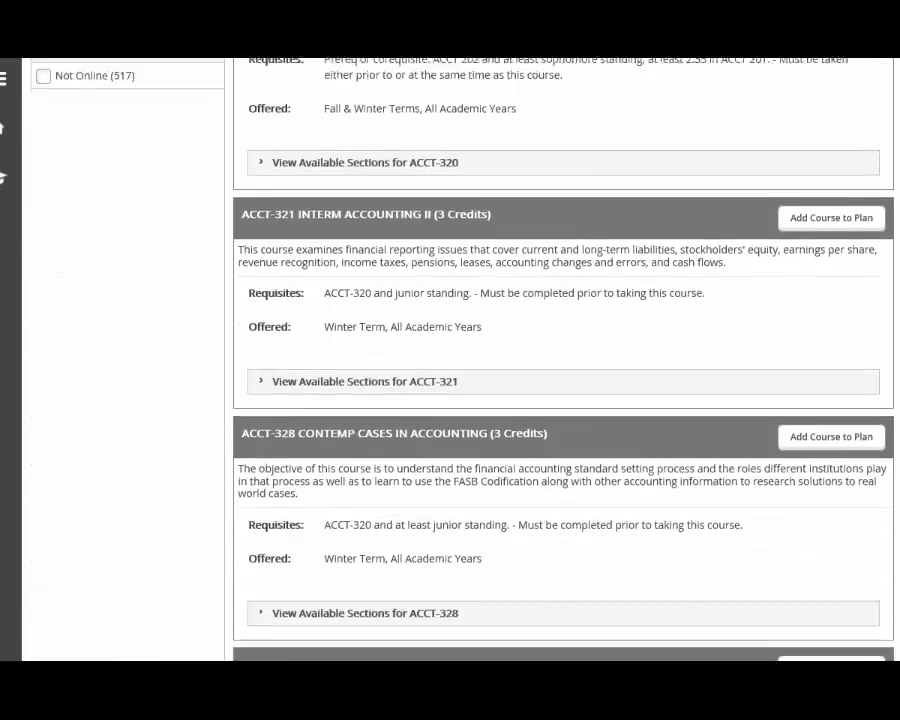
scroll(560, 400, down, 6)
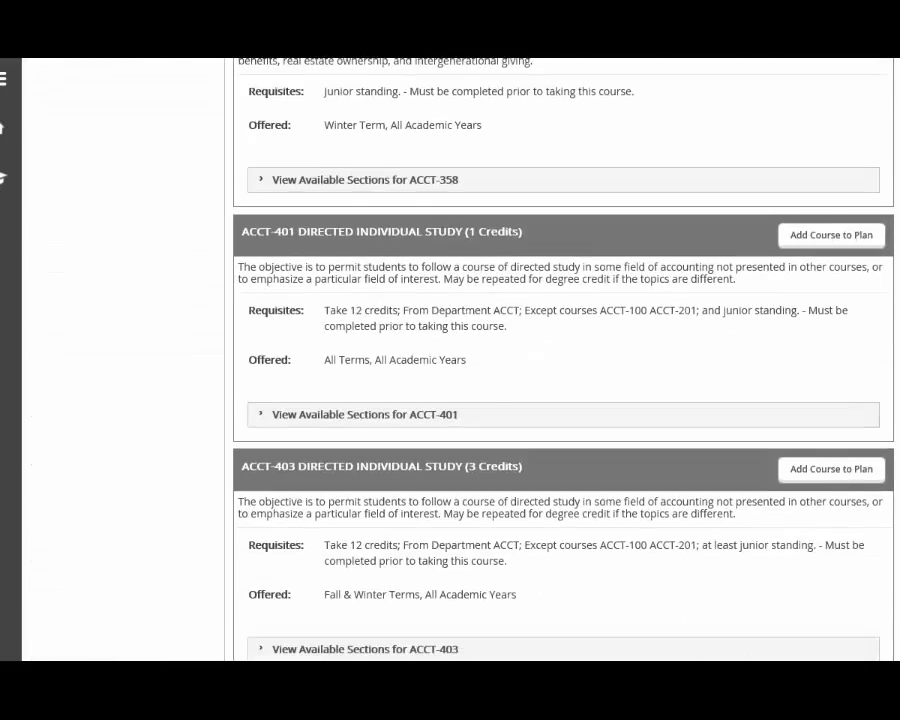
scroll(560, 400, down, 9)
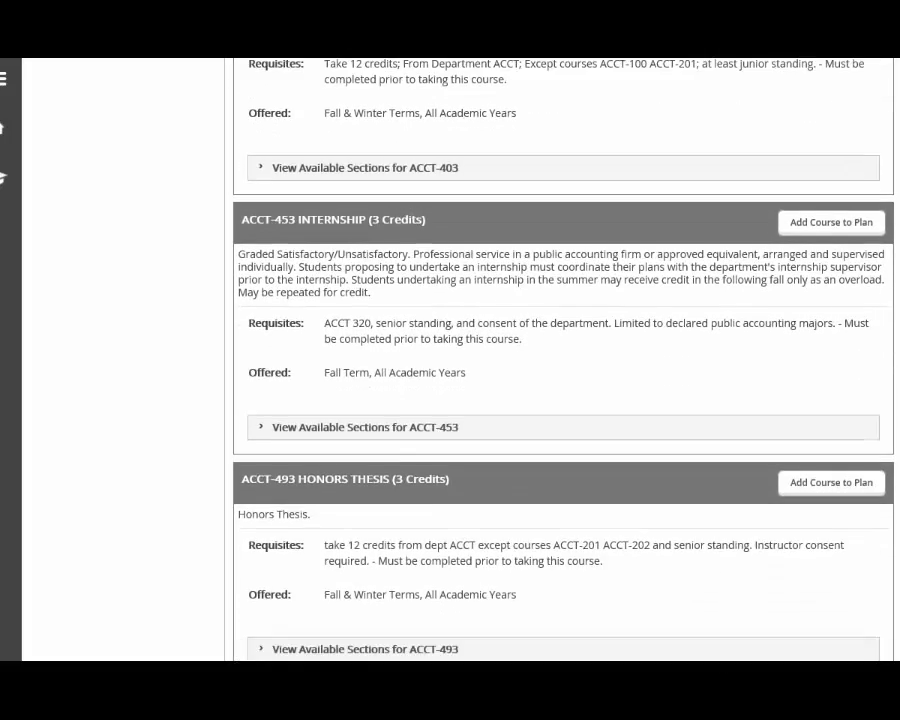
scroll(560, 400, down, 9)
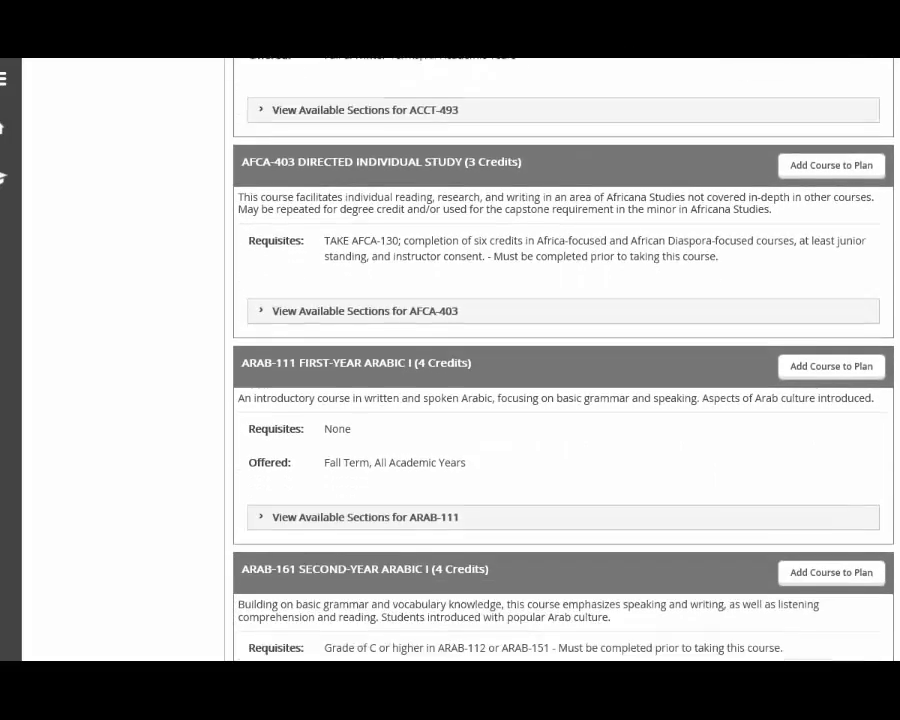
scroll(784, 428, down, 1)
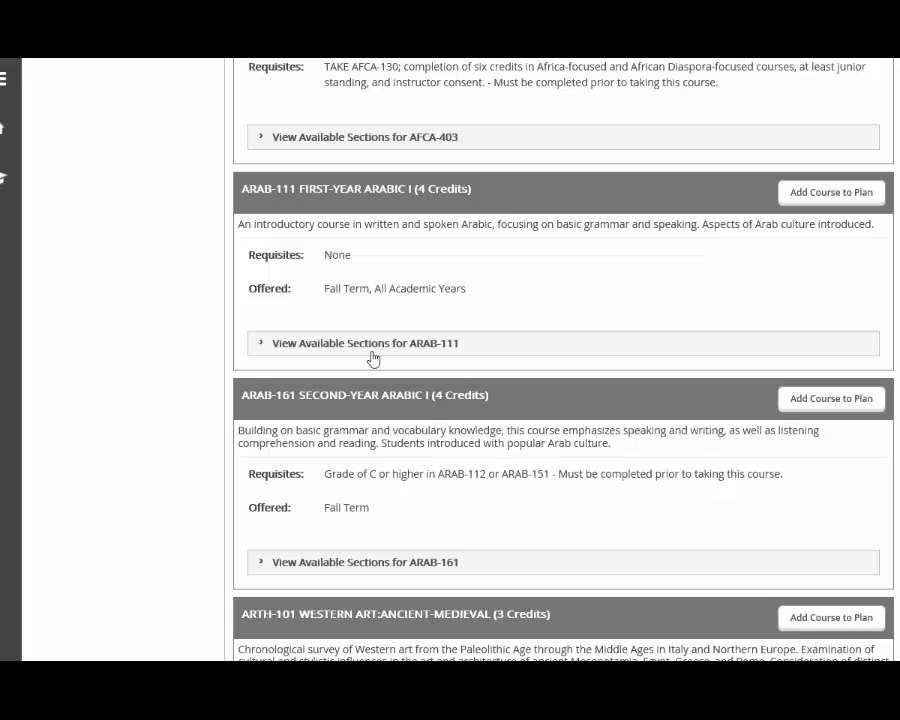
click(367, 344)
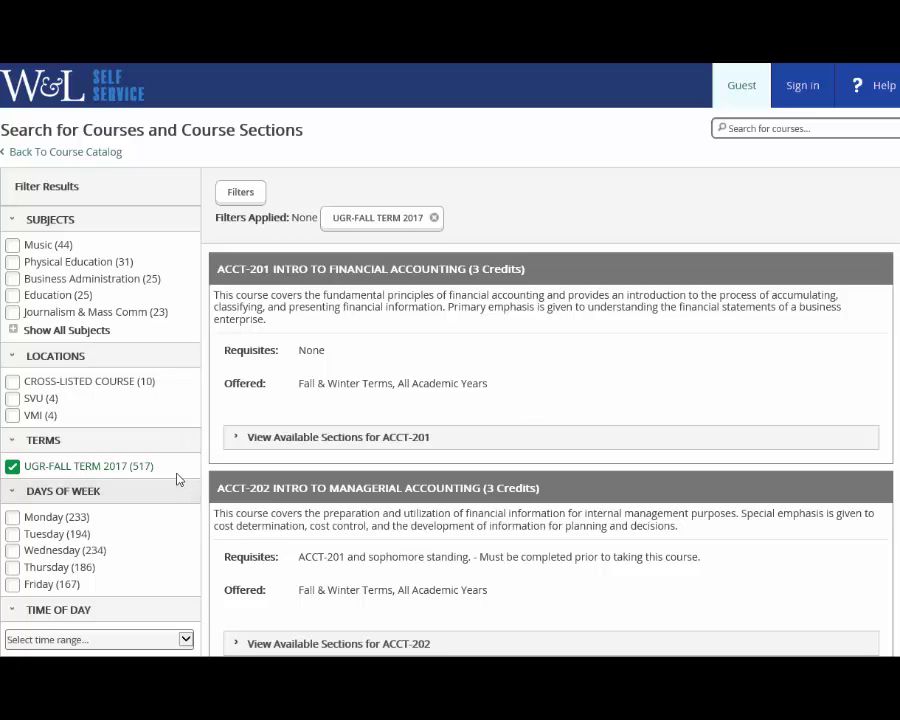
- Narrow the UGR-FALL TERM 2017 catalog results to the course level AFY (Appropriate for FYs)
scroll(172, 478, down, 6)
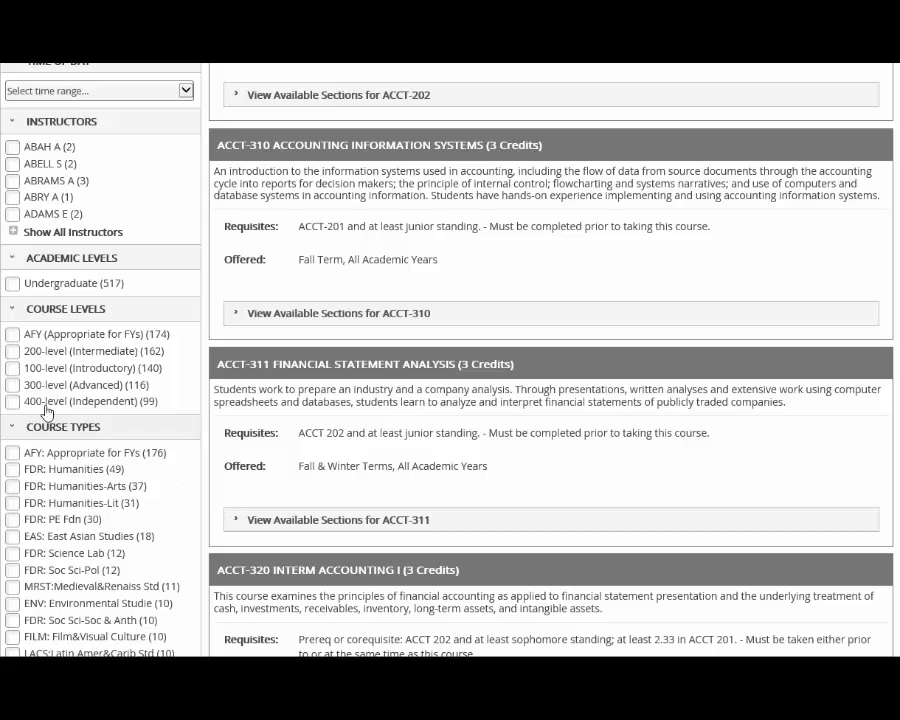
click(12, 334)
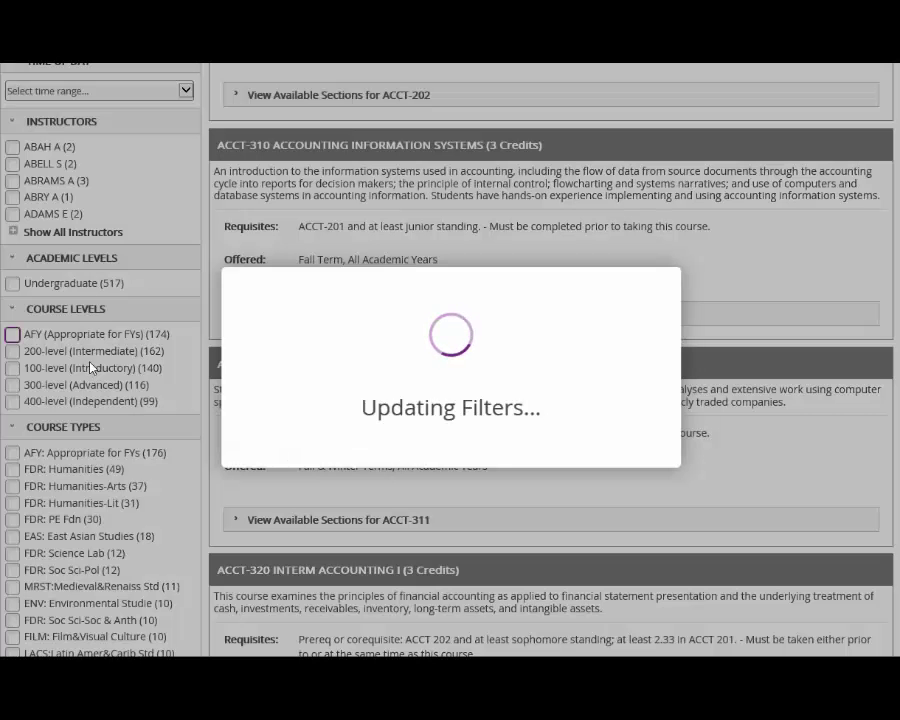
scroll(109, 421, down, 2)
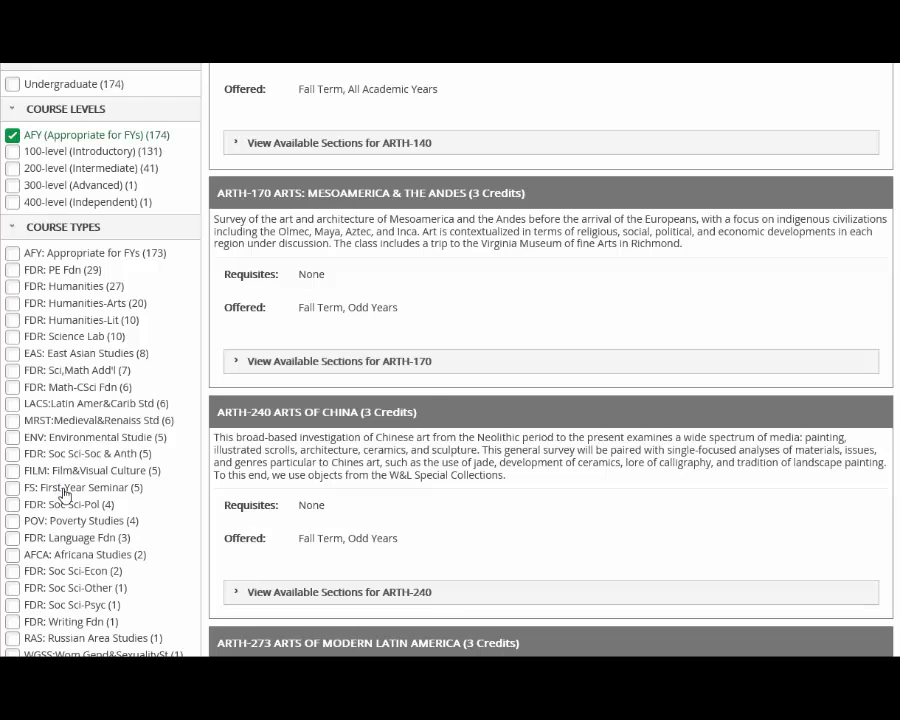
- Review the course type filters for the first-year-appropriate courses and expand the full list of topic filters
scroll(65, 492, down, 4)
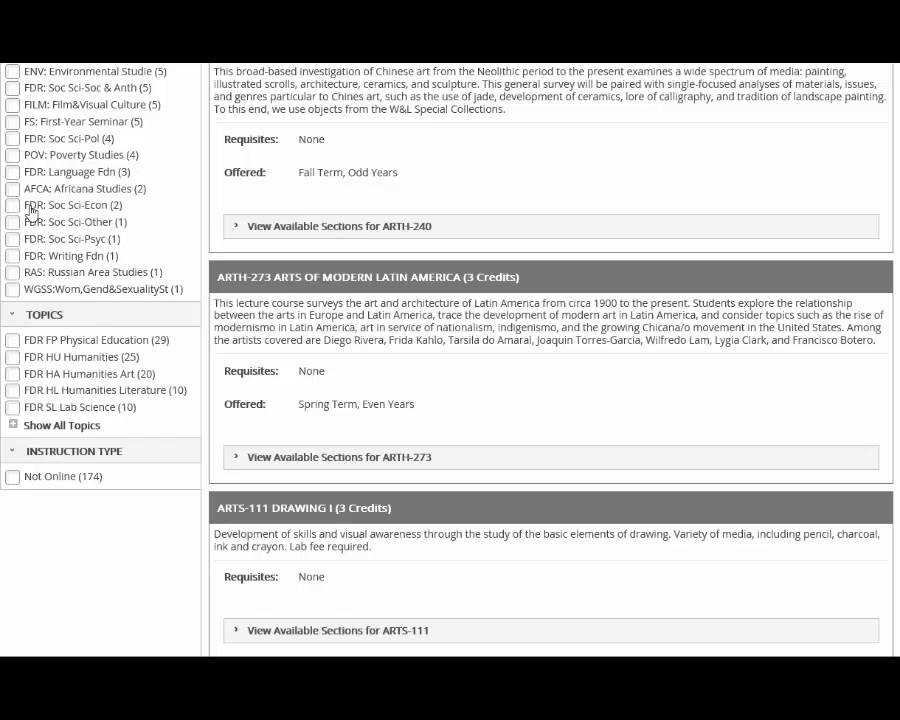
scroll(86, 195, up, 2)
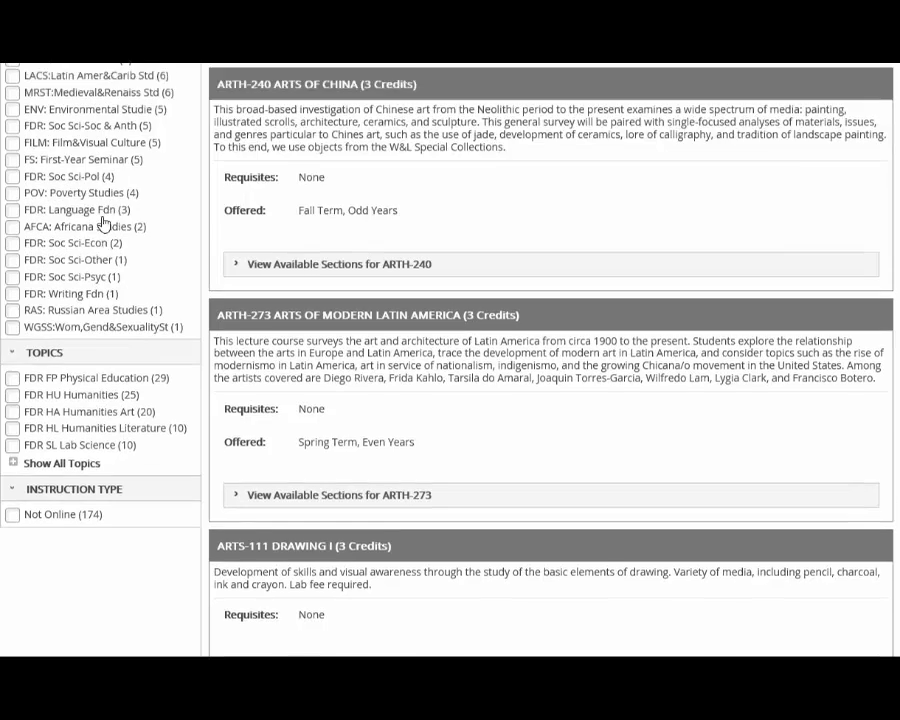
scroll(98, 515, down, 1)
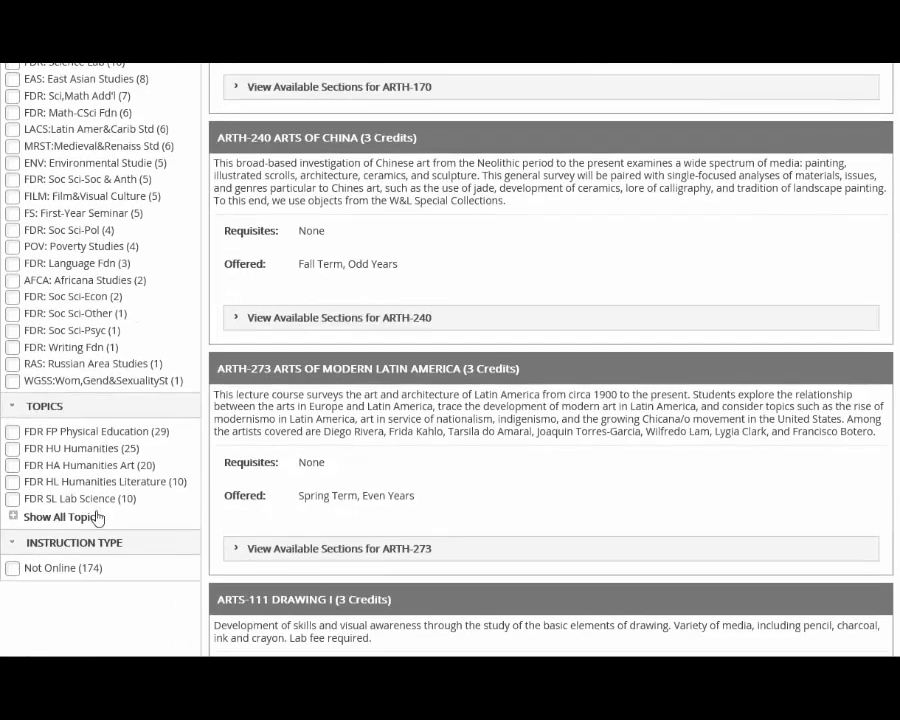
click(15, 518)
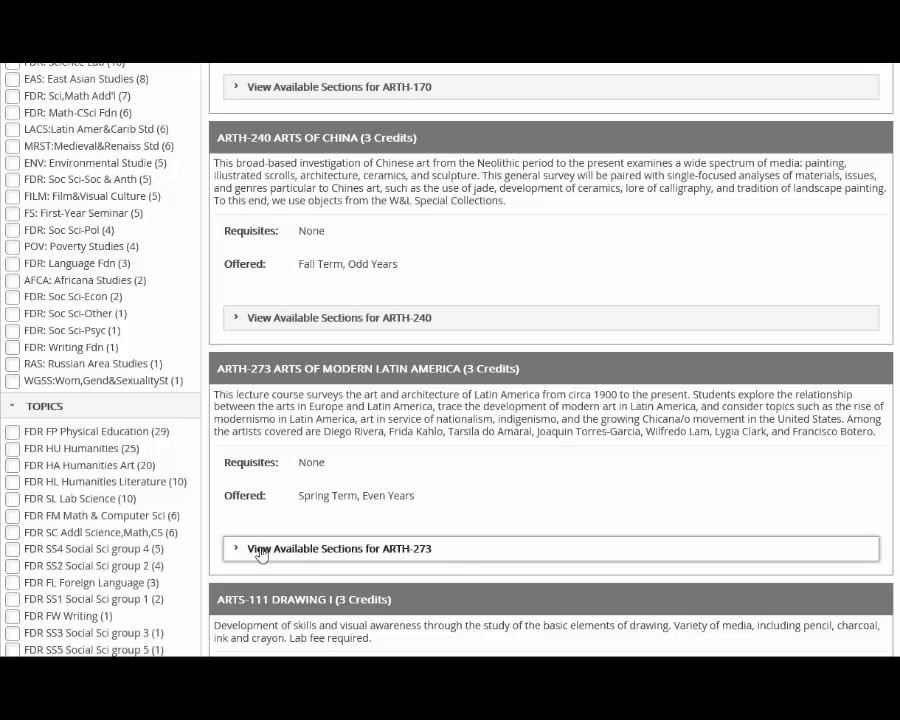
scroll(134, 580, down, 1)
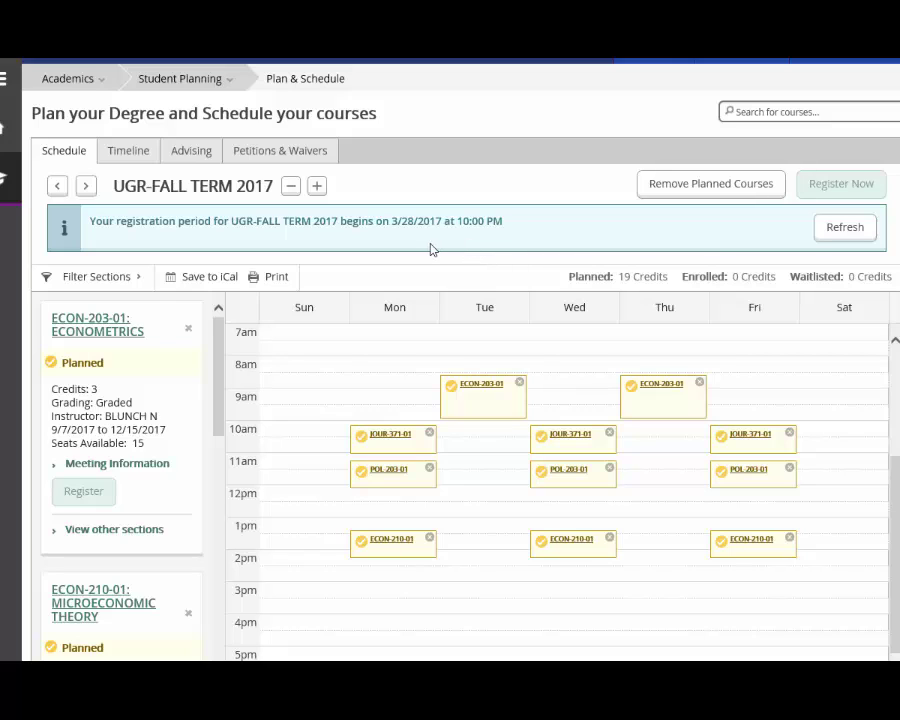
- Check the advisor and advising notes area of the degree plan, and return to the UGR-FALL TERM 2017 schedule
click(191, 151)
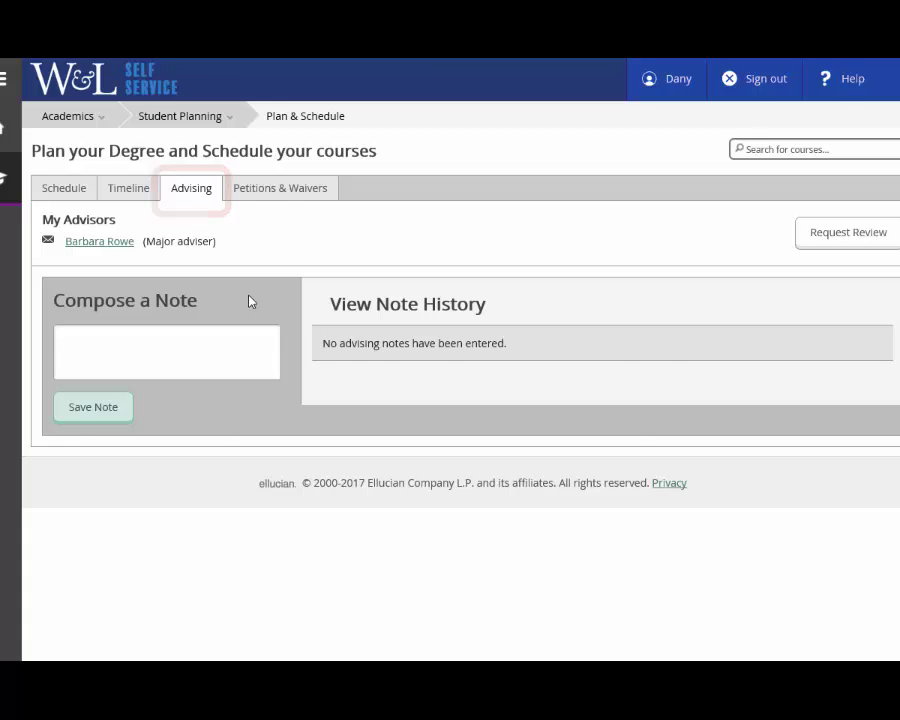
click(63, 187)
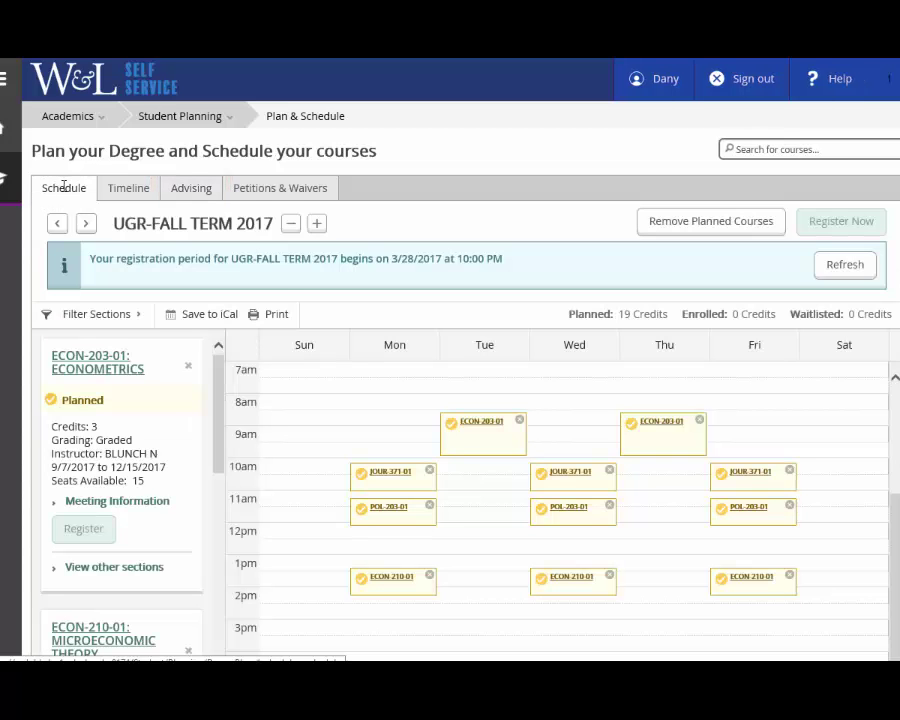